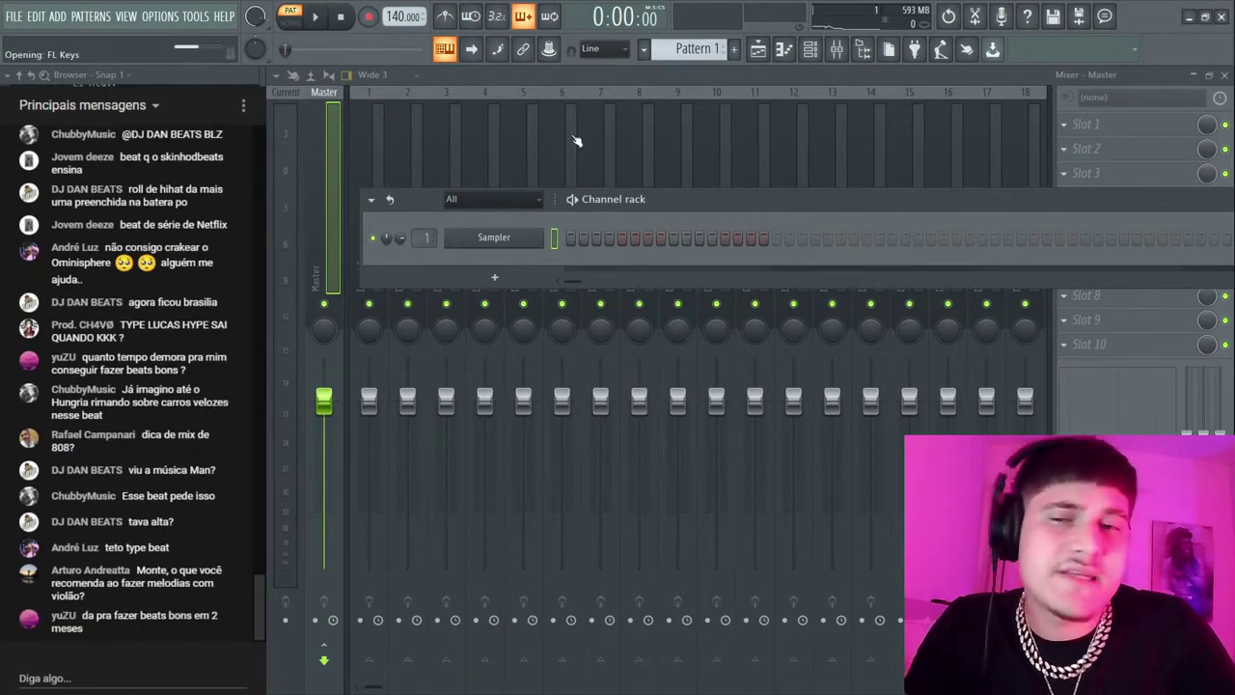
- Open the piano roll for the FL Keys channel and bring the middle octaves into view
key(F7)
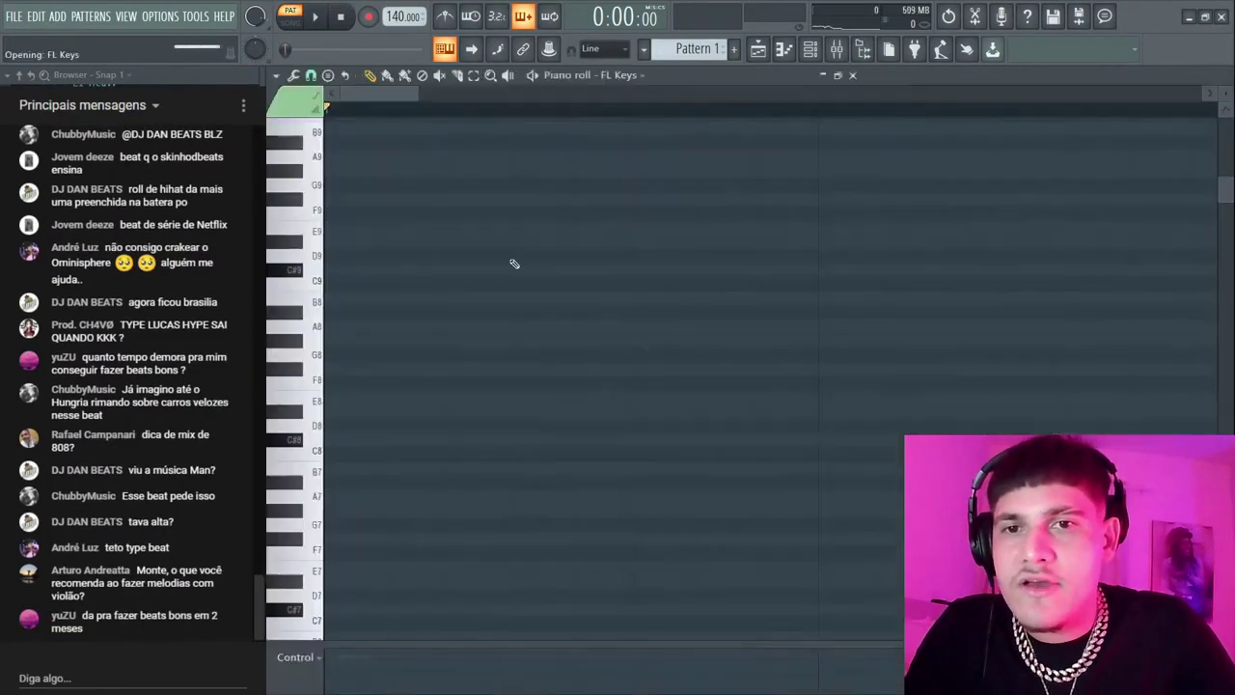
scroll(380, 423, down, 4)
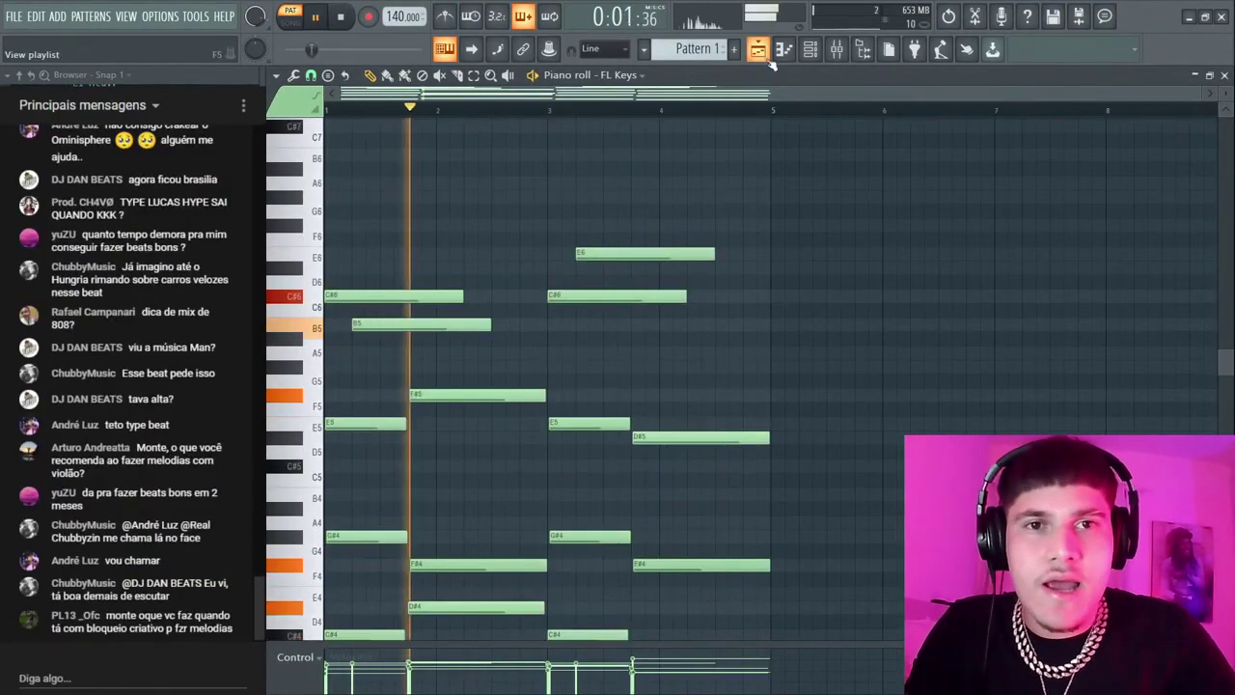
- Add a RealGuitar Classic channel to the channel rack and stop playback
click(769, 59)
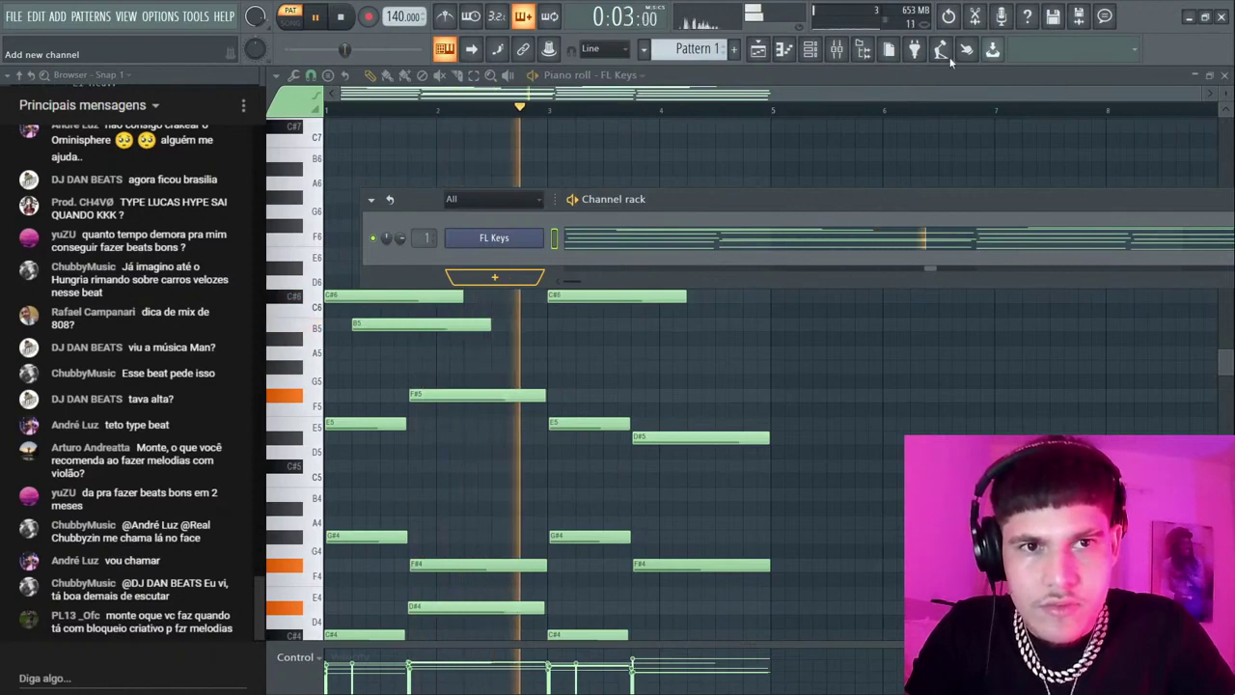
click(556, 303)
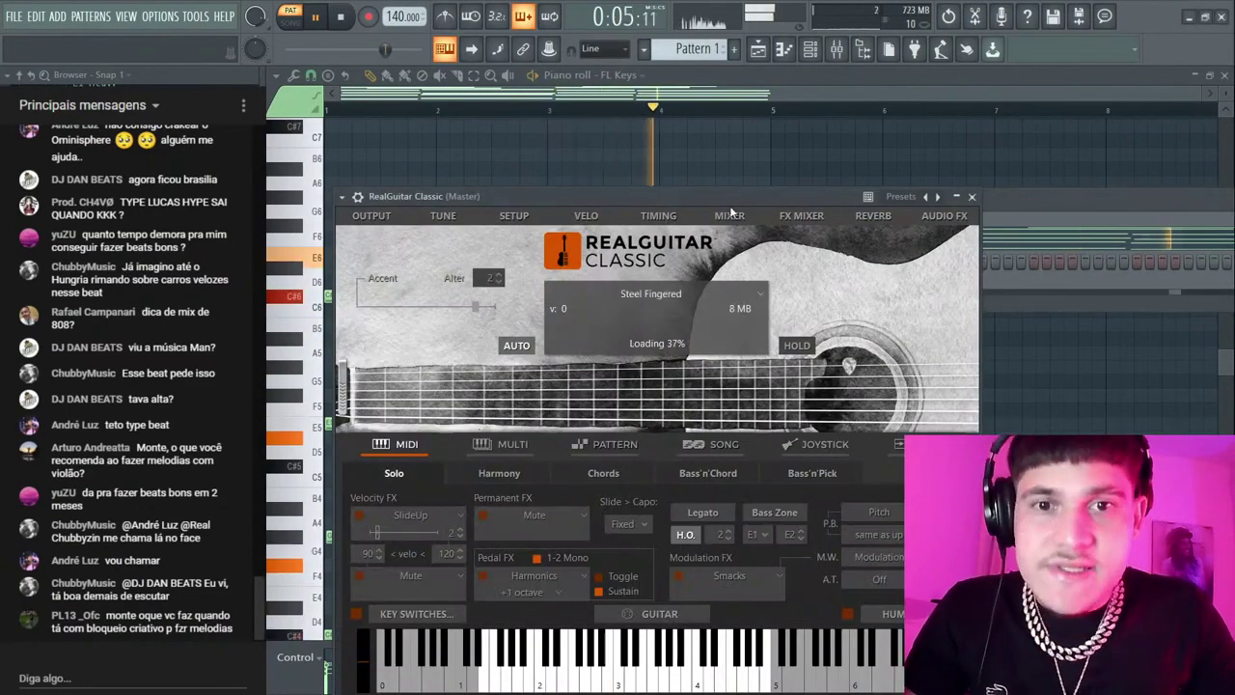
key(space)
- Open the empty piano roll of the RealGuitar Classic channel
click(1187, 255)
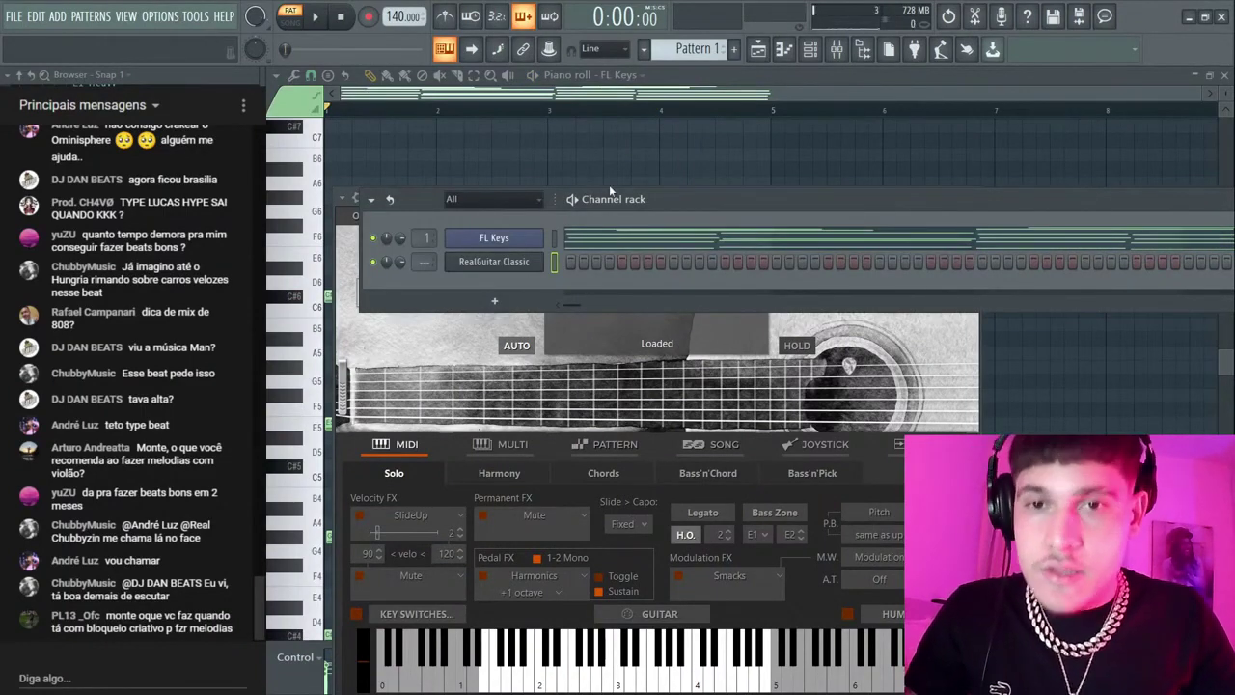
click(526, 260)
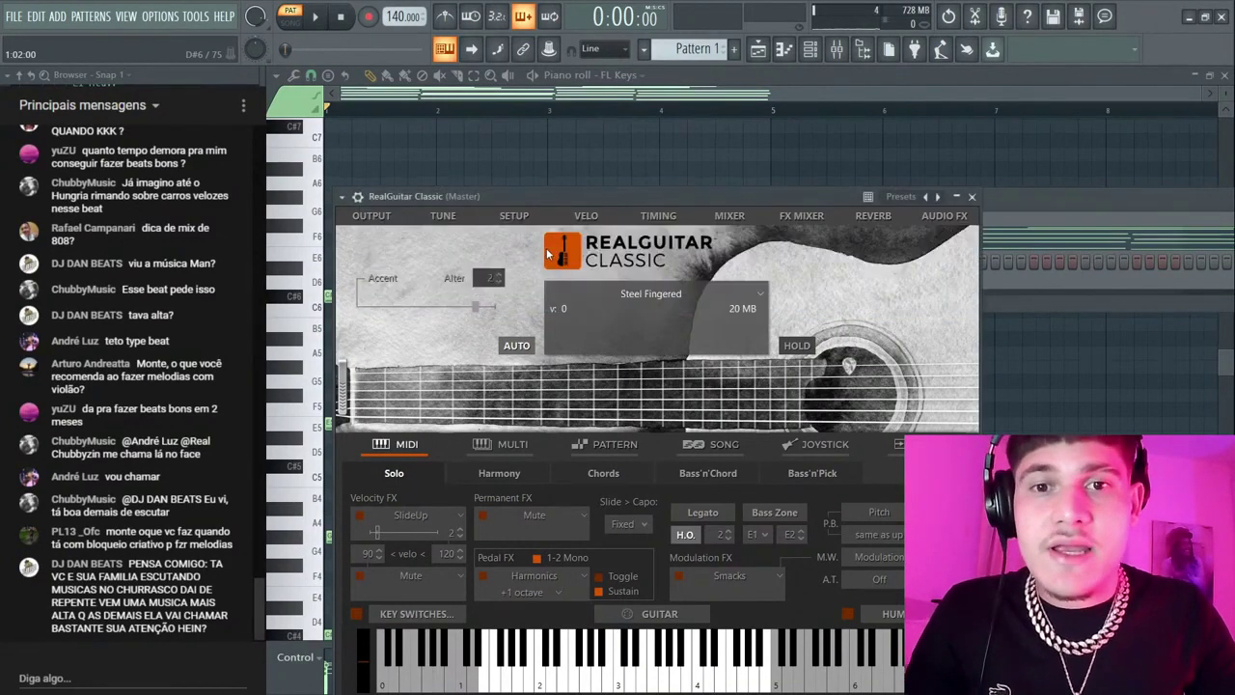
click(1071, 201)
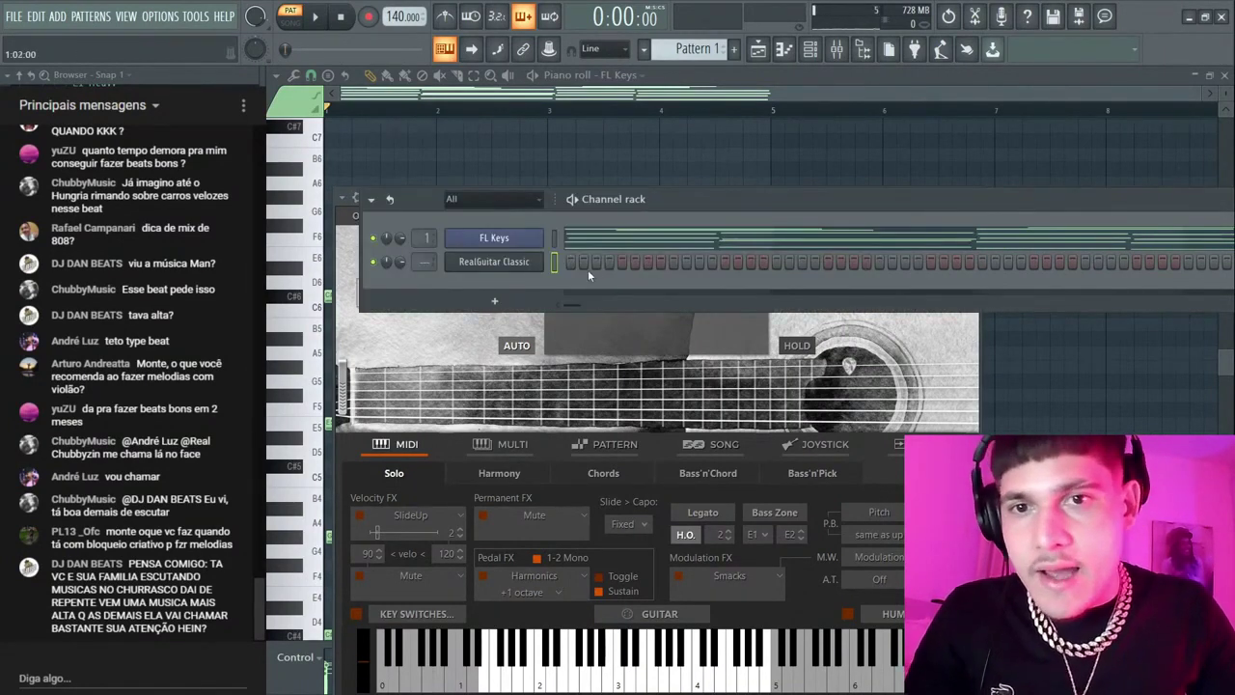
key(F7)
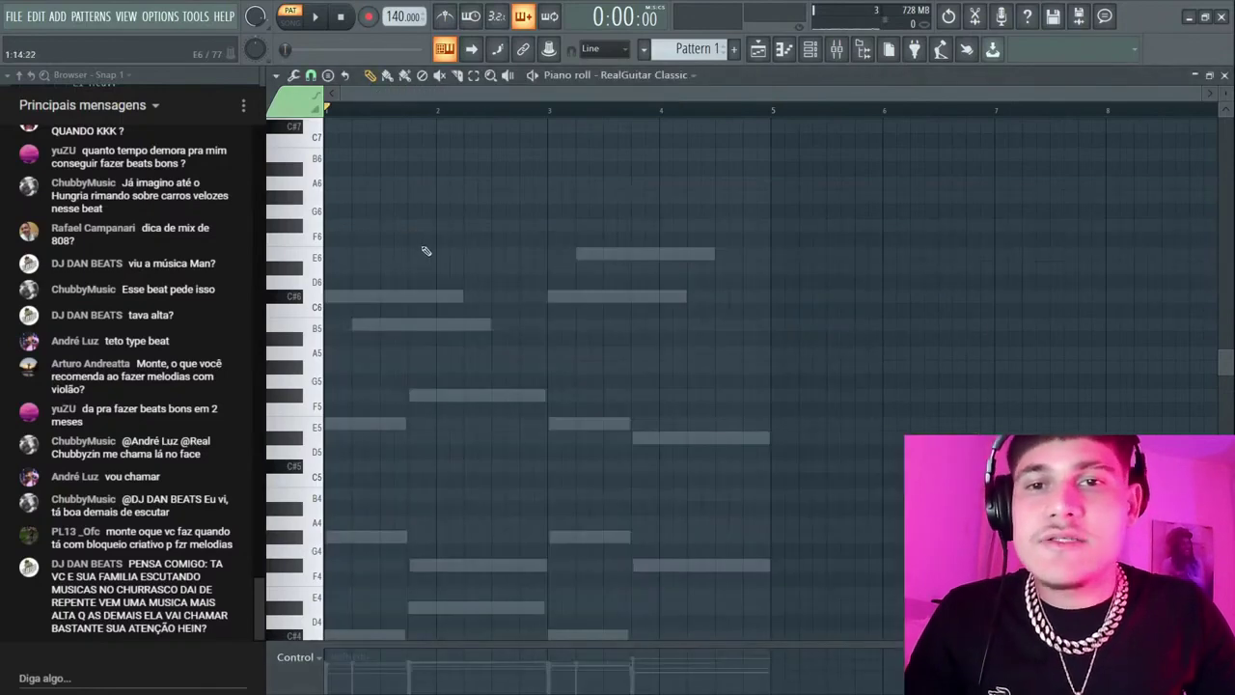
- Place four consecutive four-step notes across bar 1 over the ghost chords: C#4, G#4, E5 and B5
scroll(459, 237, down, 3)
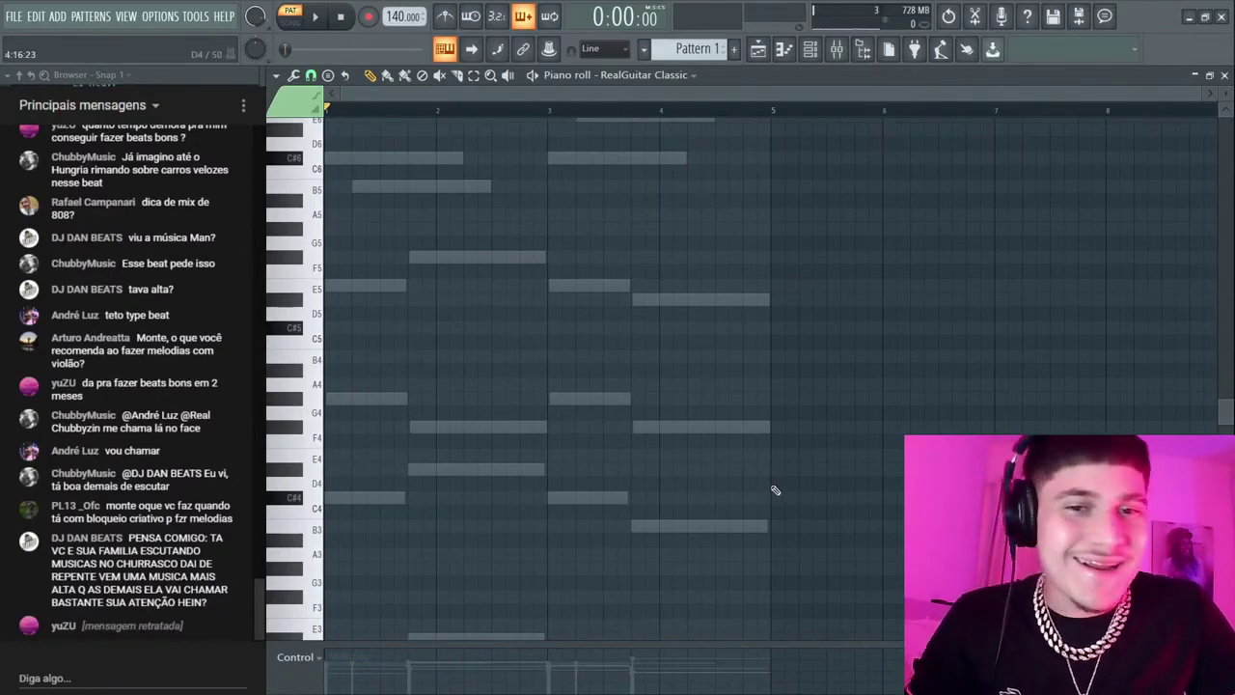
scroll(579, 367, down, 3)
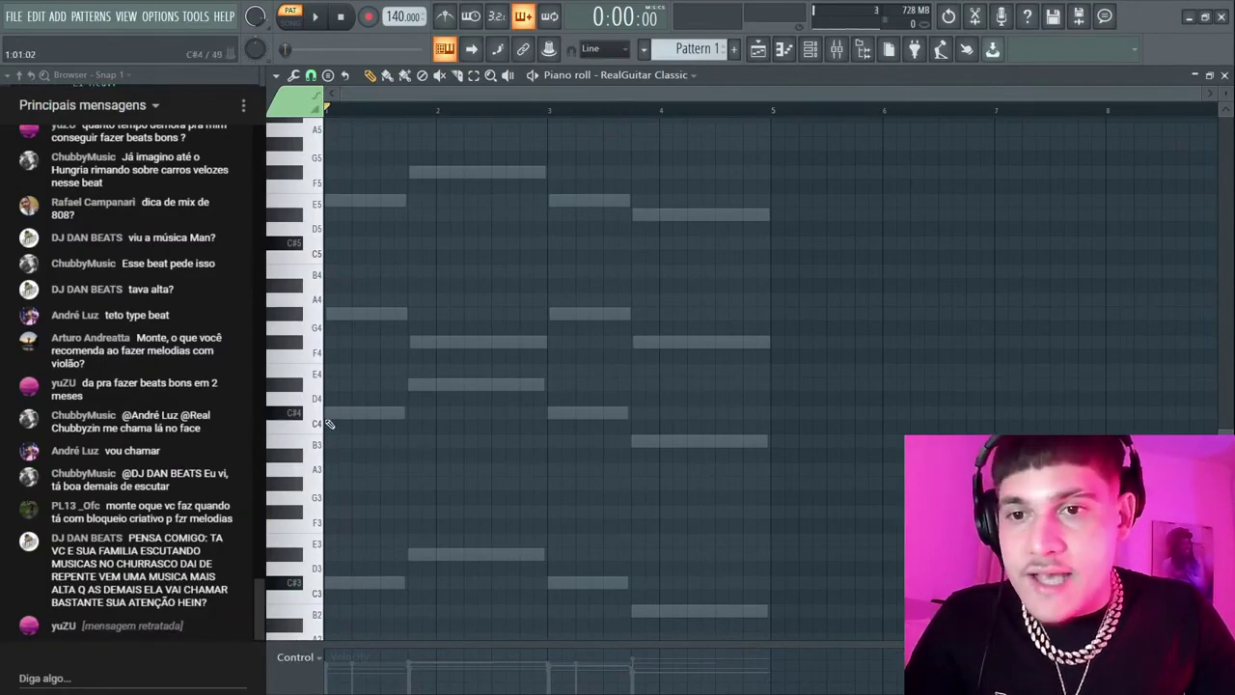
scroll(551, 221, up, 2)
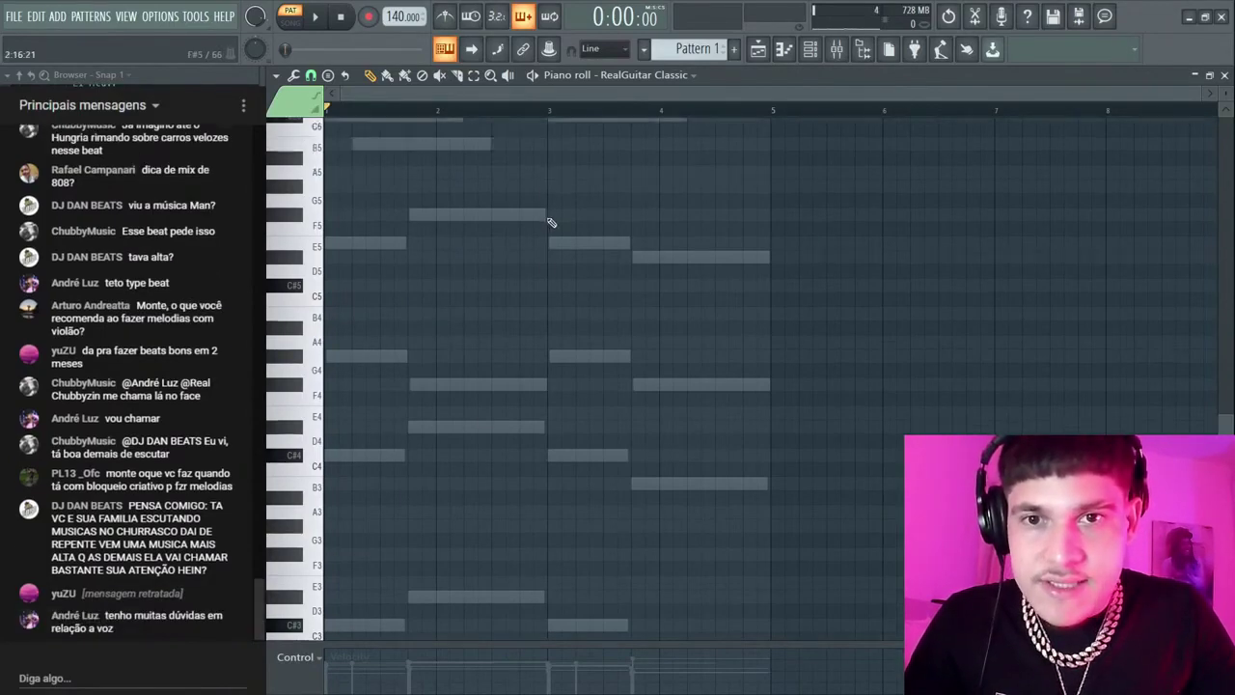
drag(406, 497, 314, 500)
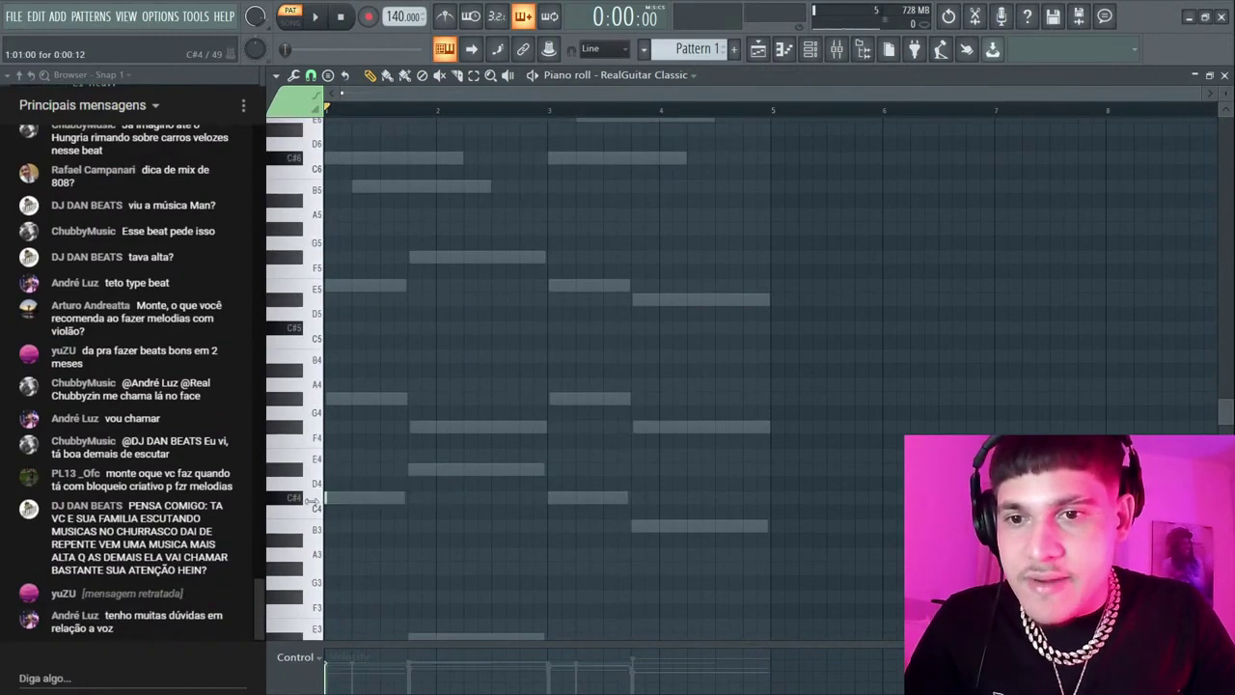
click(359, 398)
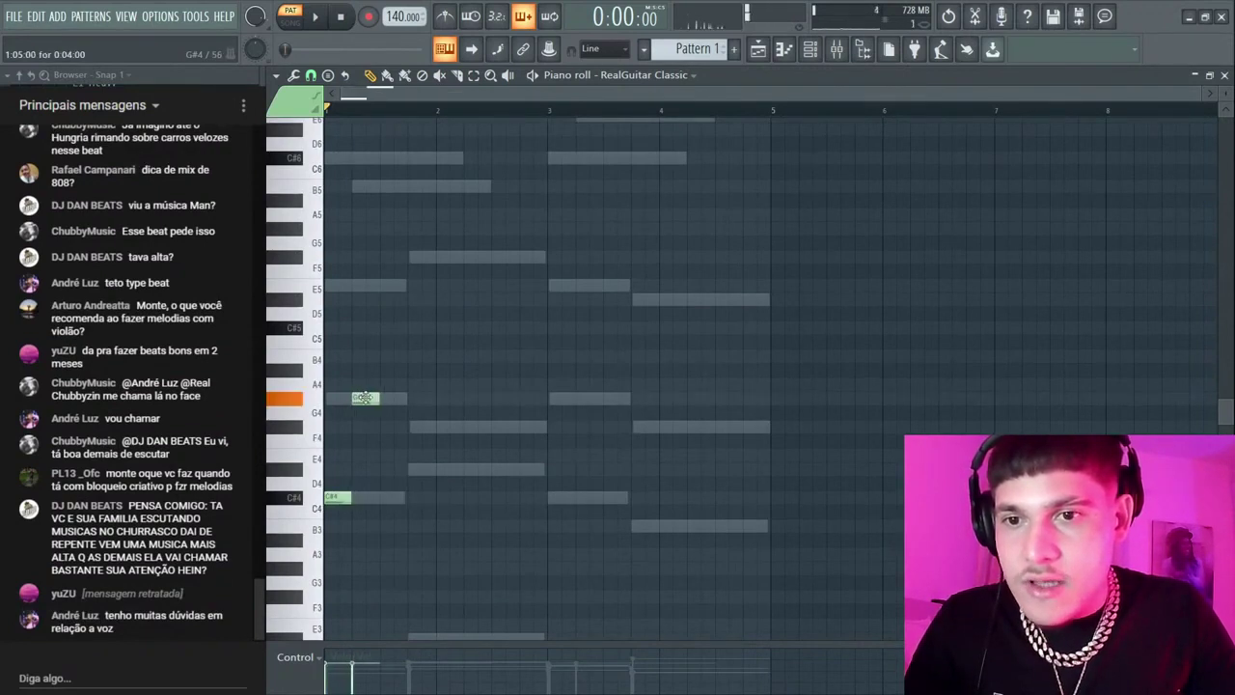
click(383, 287)
click(413, 189)
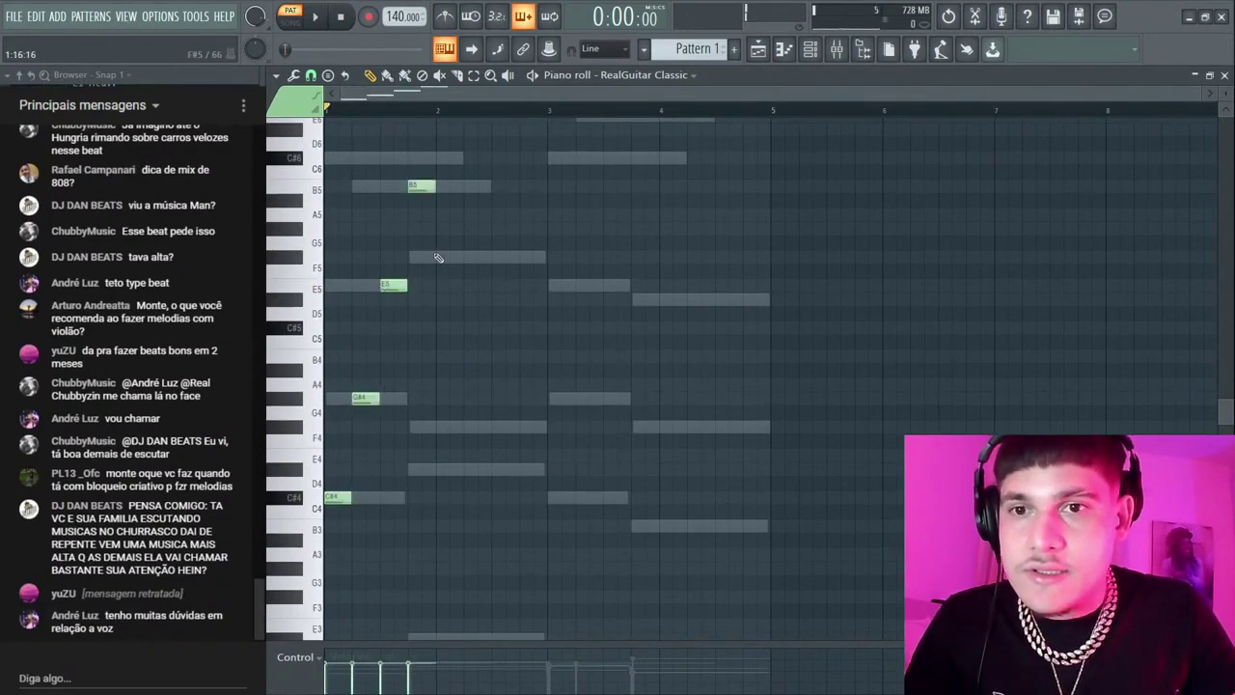
- Continue the melody across bar 2 with four-step notes F#5, F#4, D#4 and F#4, and play it back
click(446, 256)
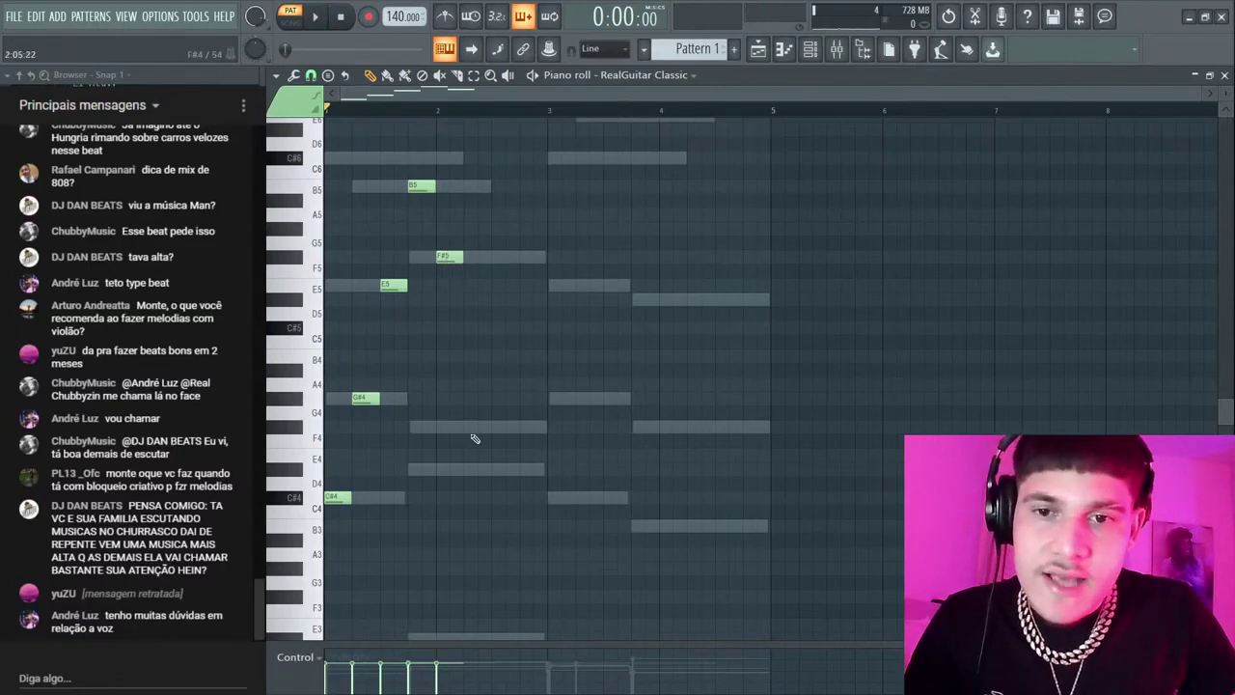
click(473, 427)
click(504, 470)
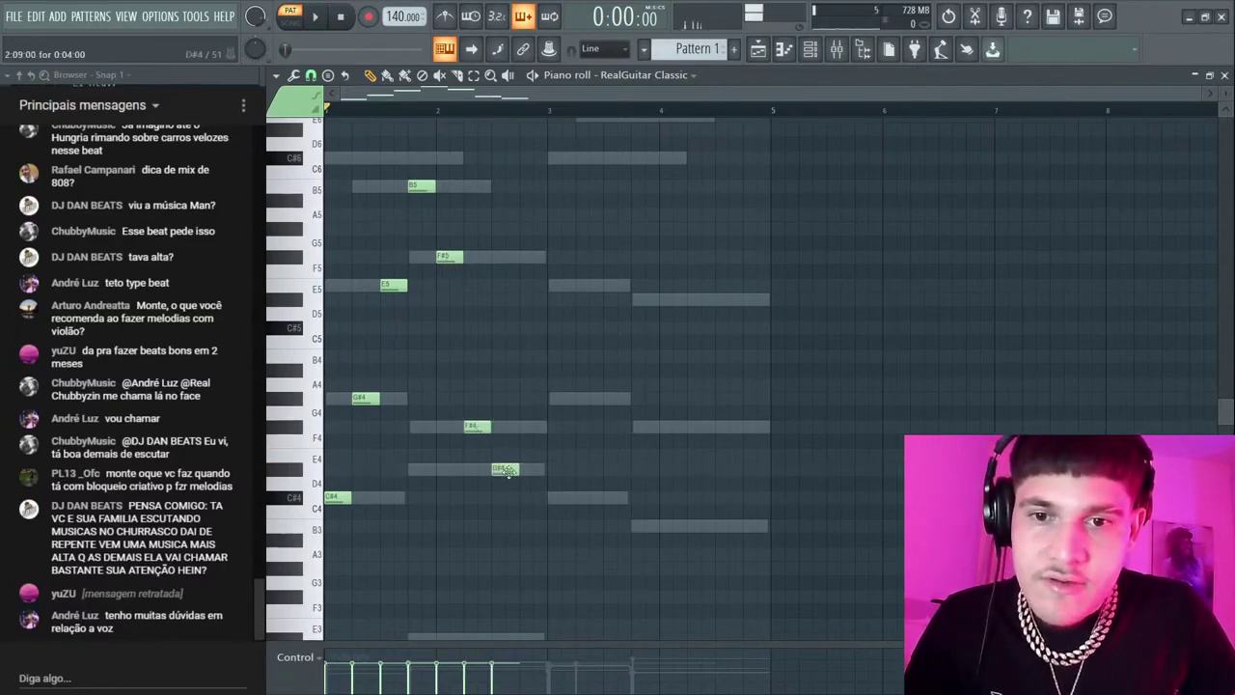
click(532, 425)
key(space)
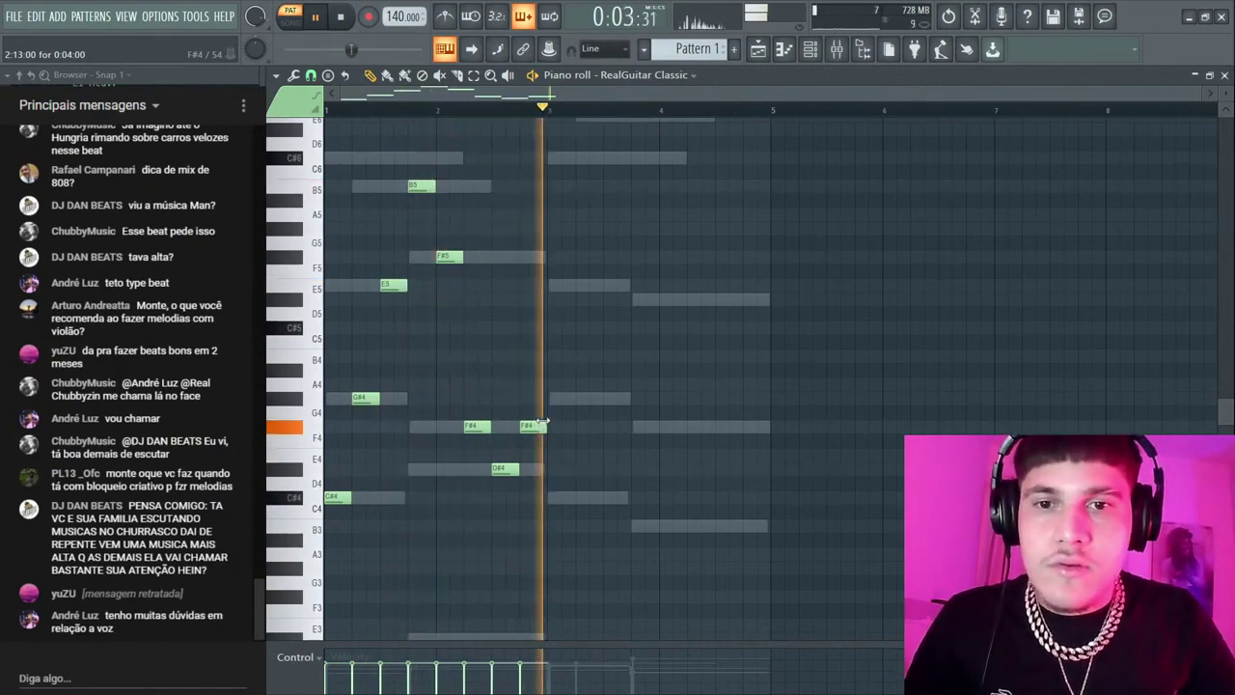
key(space)
- Raise the melody's second note to B4 and its first note to A4, and start playback
scroll(429, 405, up, 3)
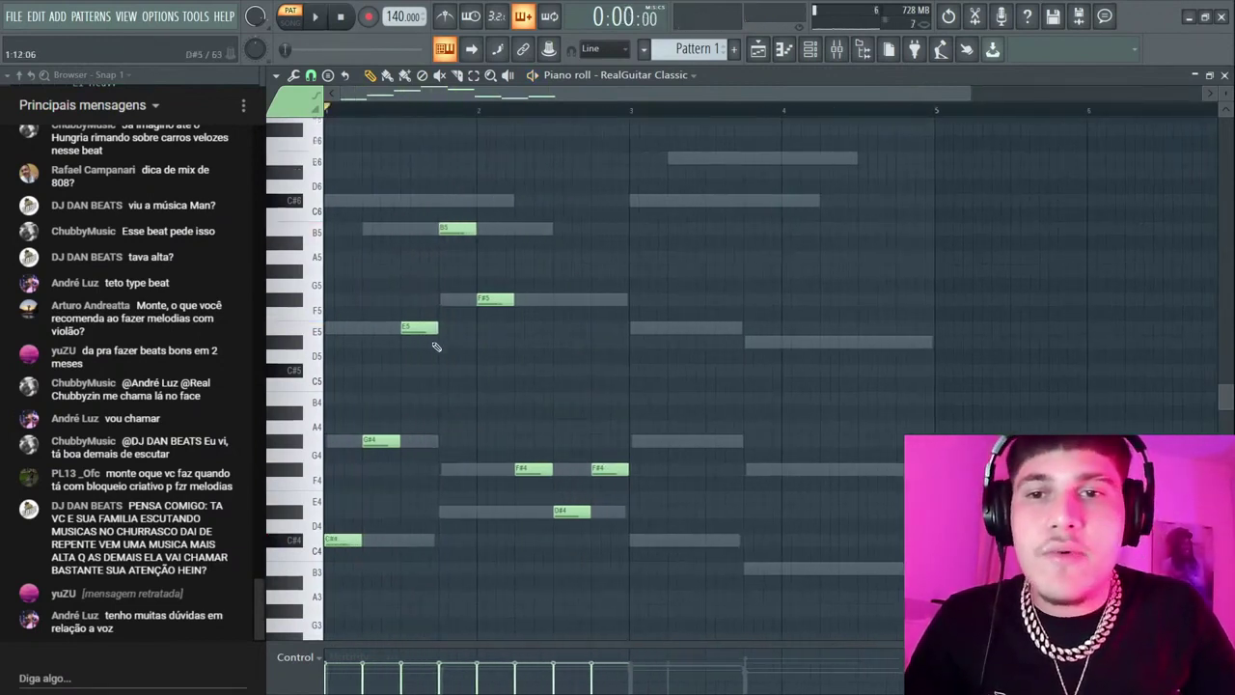
scroll(386, 425, up, 3)
drag(399, 434, 399, 395)
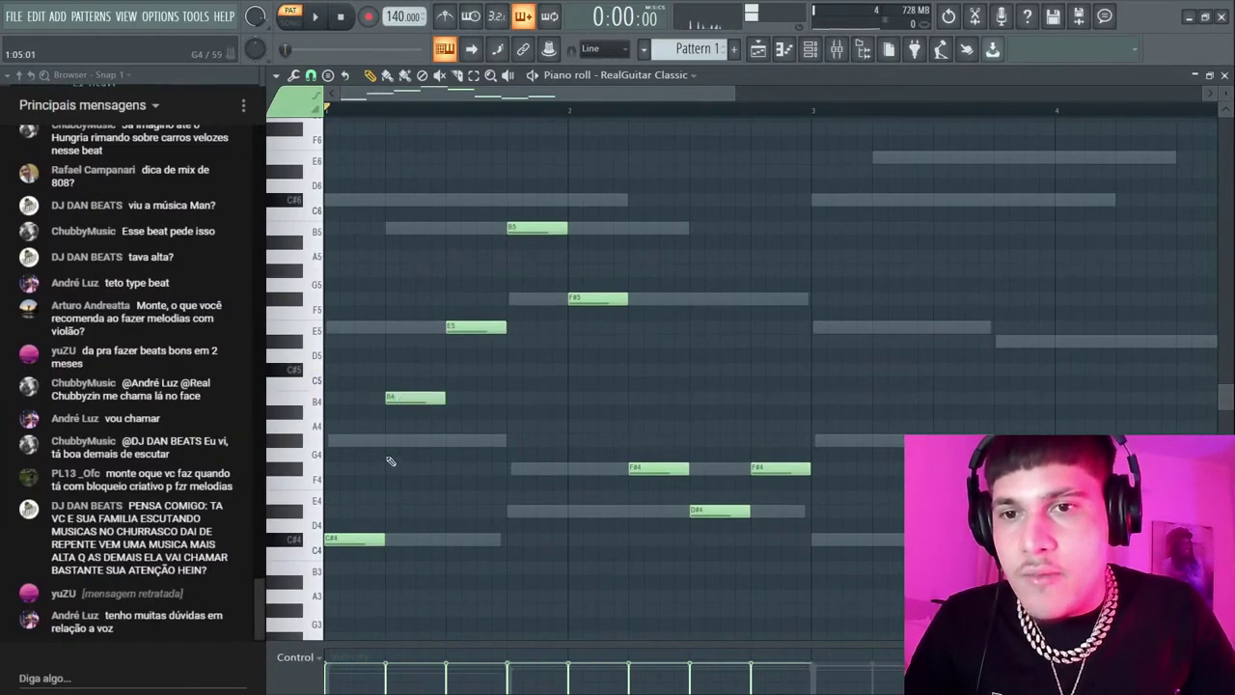
drag(359, 539, 360, 424)
key(space)
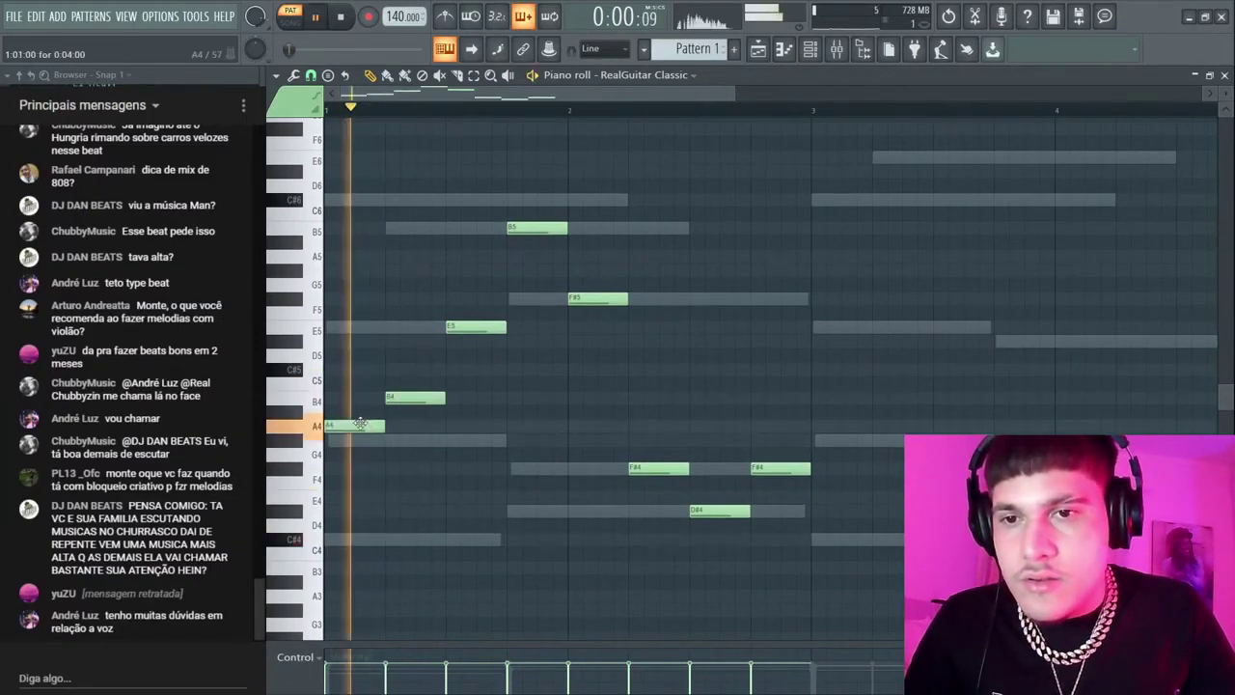
- Lower the melody's third note to D#5 and its first note to G#4, and replay the pattern
drag(474, 328, 474, 343)
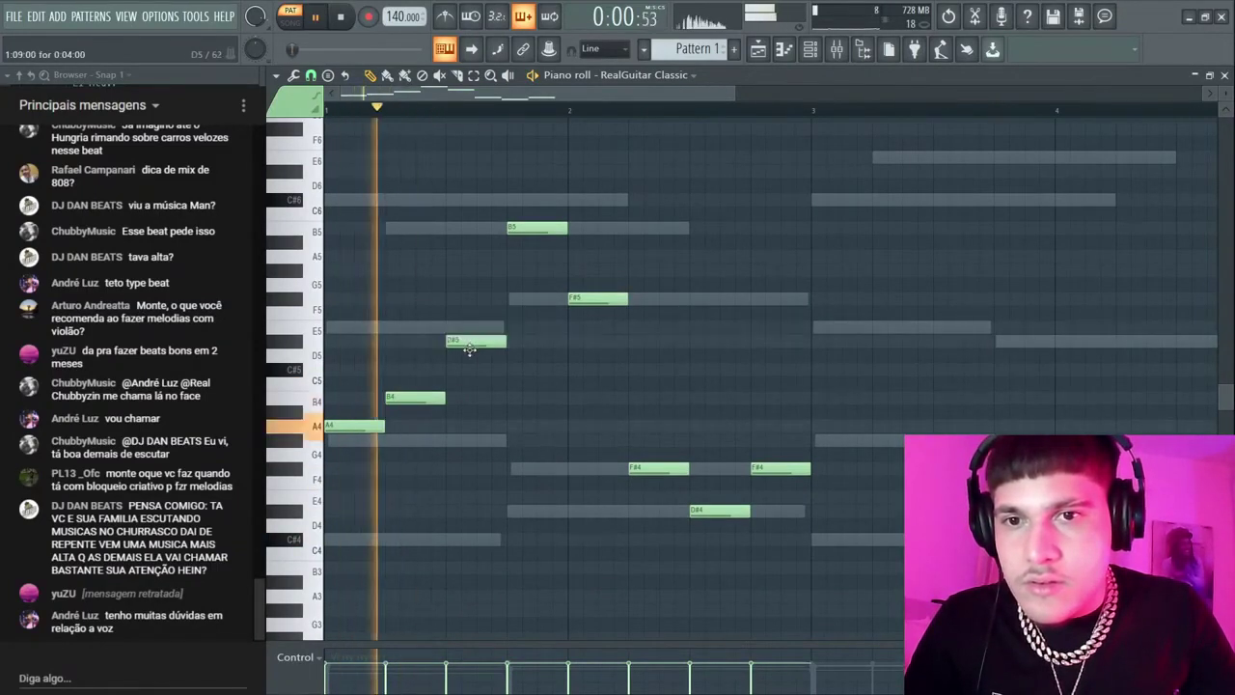
key(space)
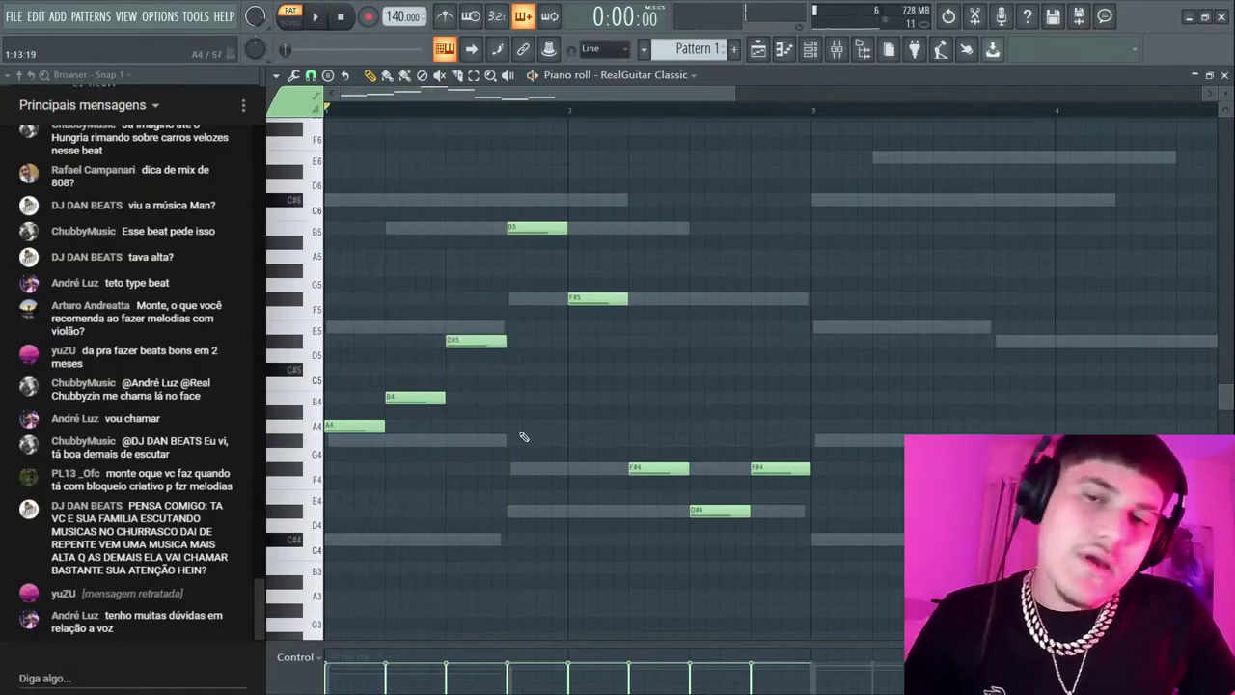
mouse_move(347, 425)
mouse_down()
mouse_move(348, 526)
mouse_move(347, 440)
mouse_up()
key(space)
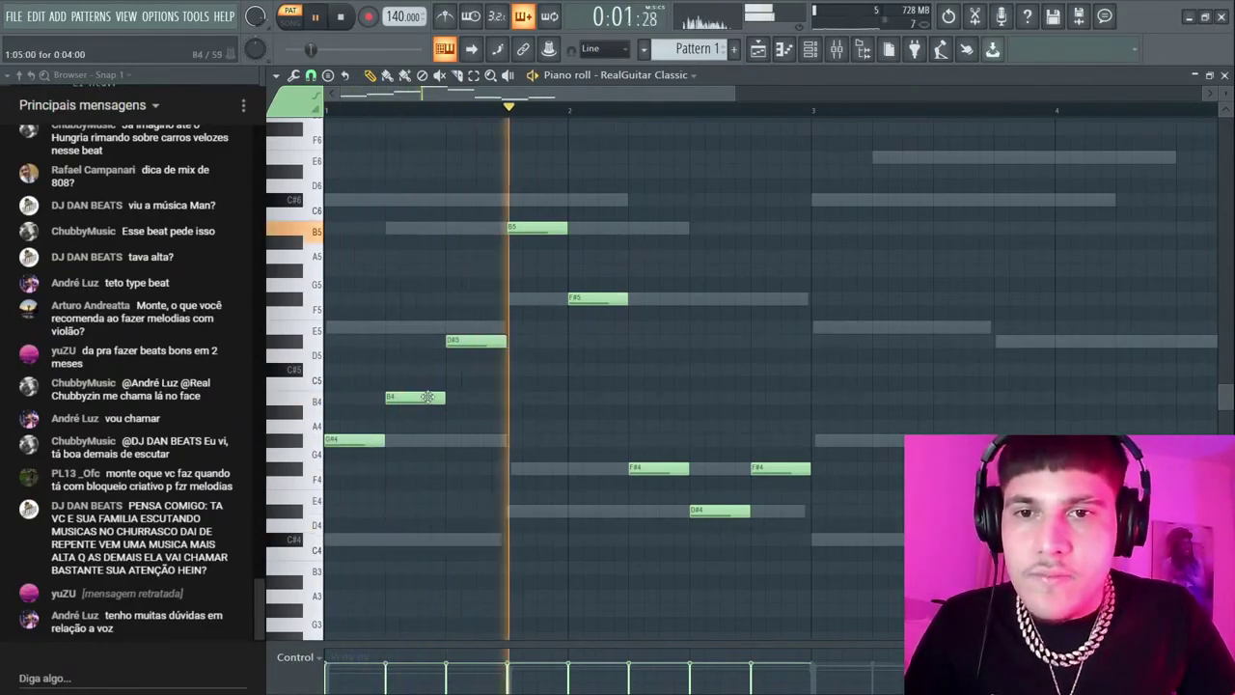
- Add overlapping four-step passing notes in bar 1: E5 at step 11 and A5 at step 15, and stop playback
click(497, 327)
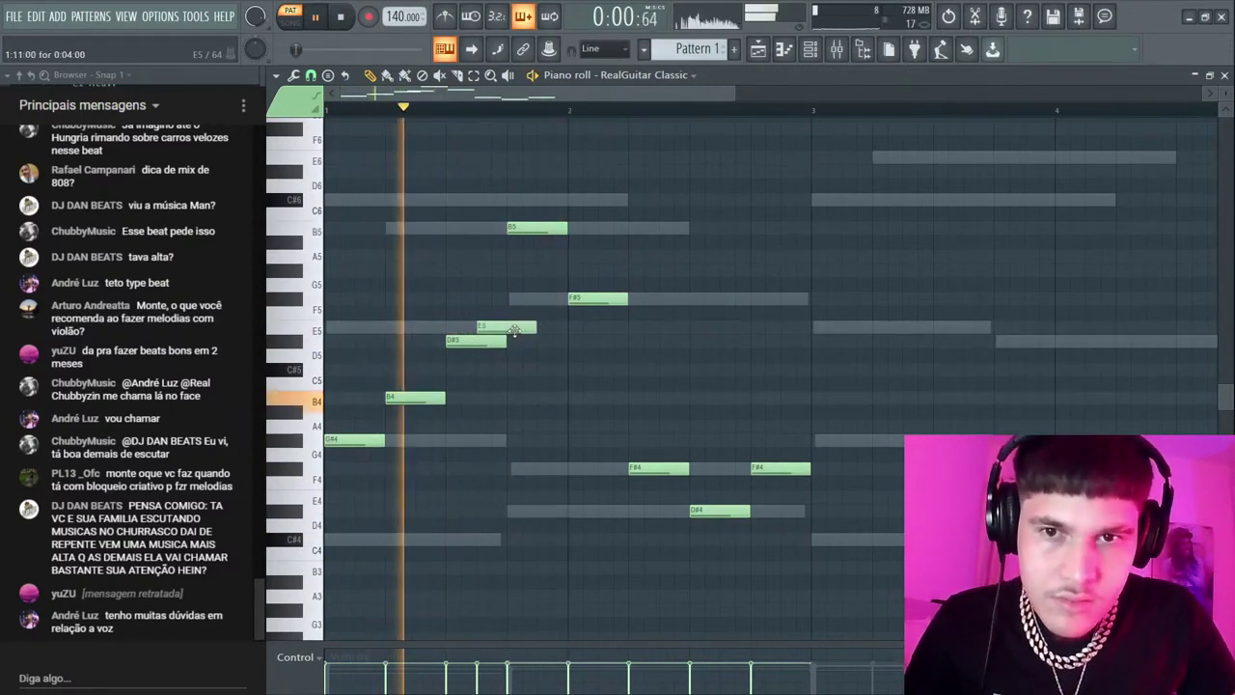
drag(507, 325, 521, 330)
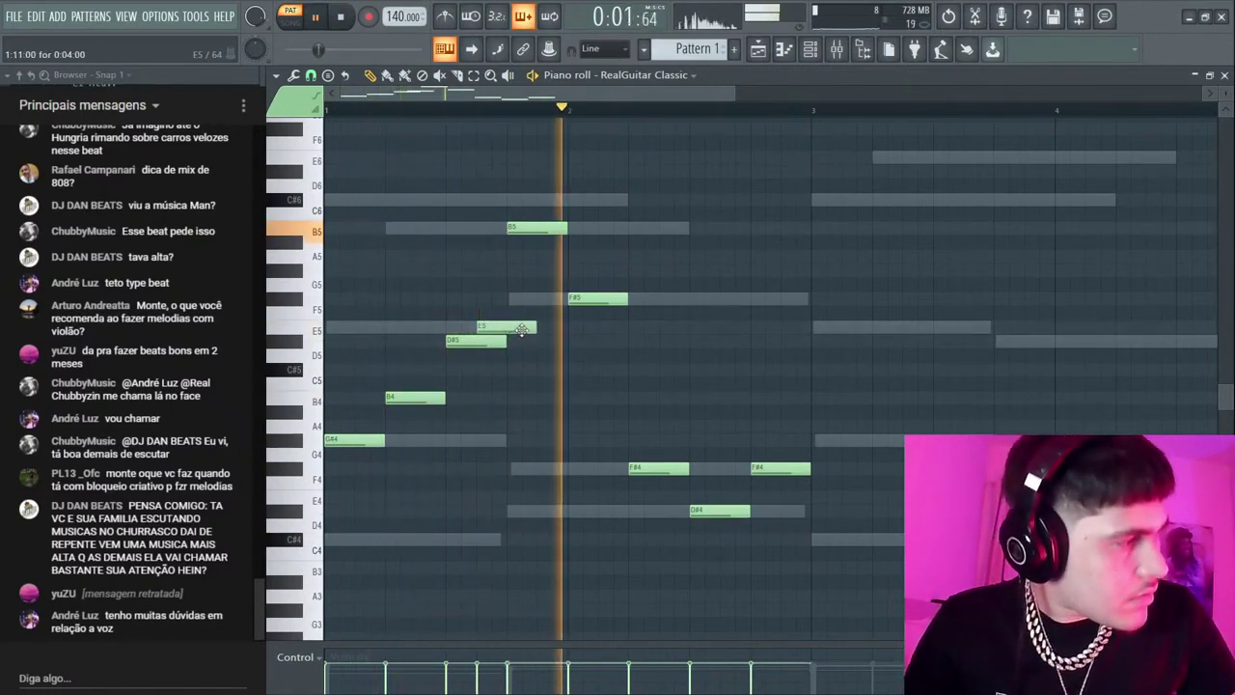
click(541, 256)
key(space)
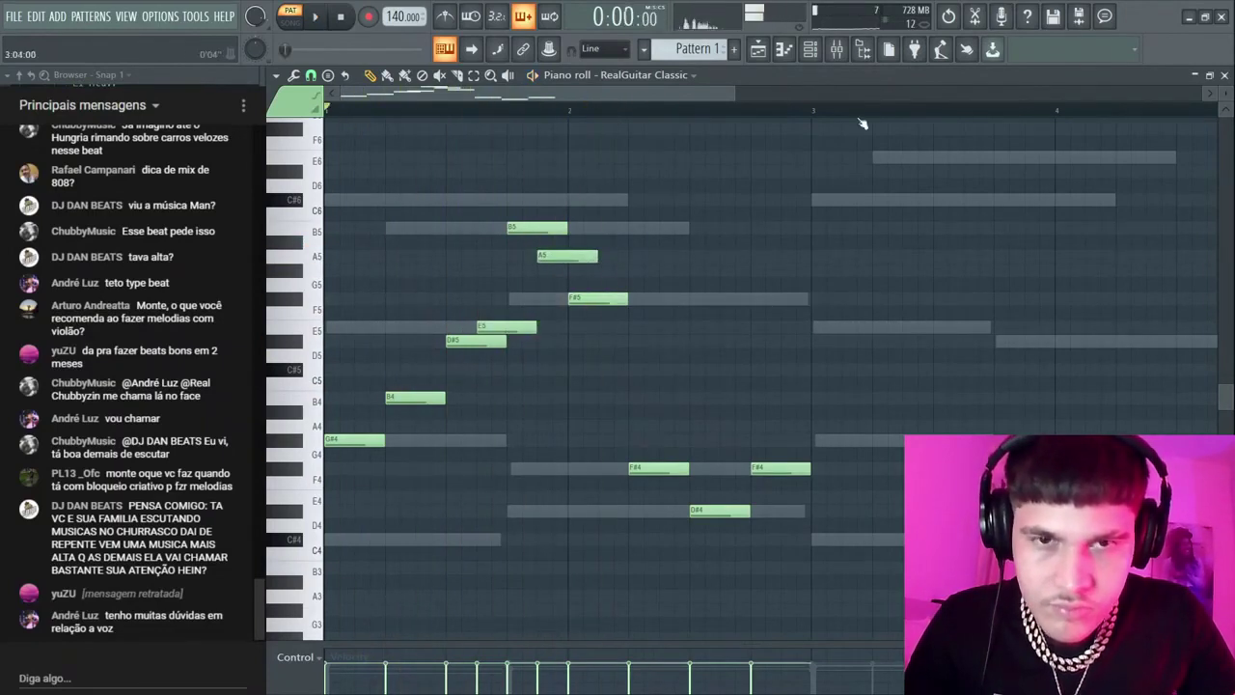
- Replace the RealGuitar Classic instrument with Kontakt, keeping the melody notes on the channel
key(F6)
click(622, 338)
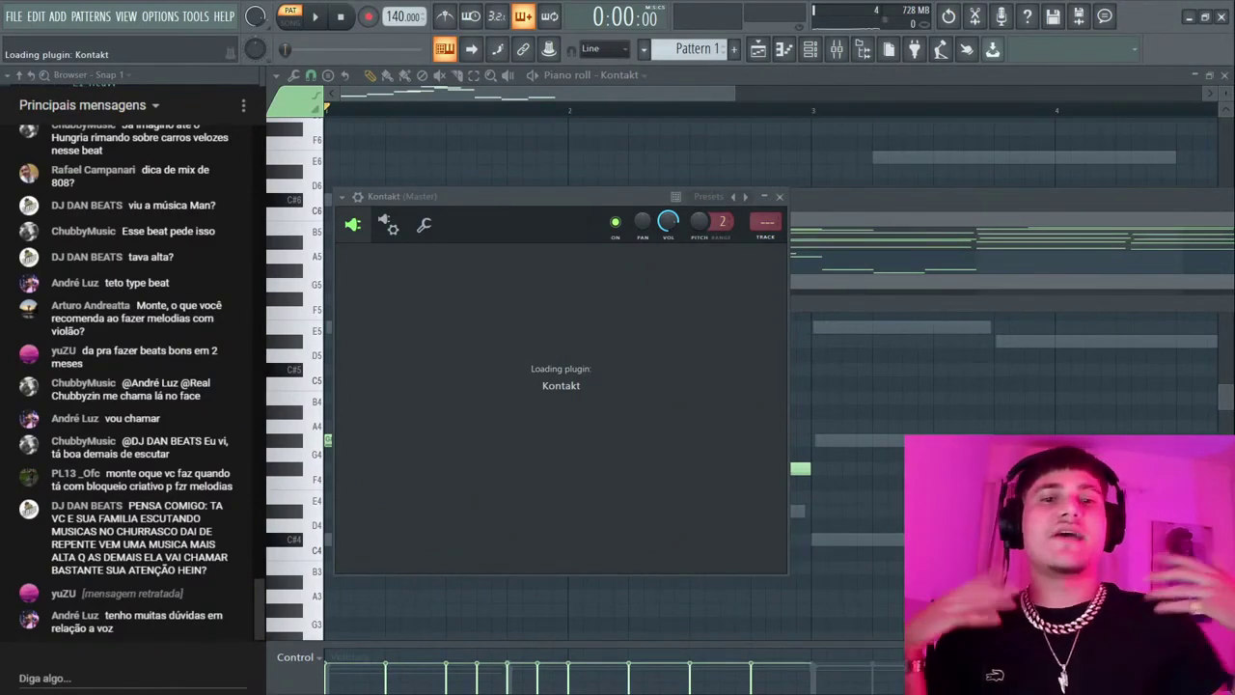
scroll(444, 595, down, 2)
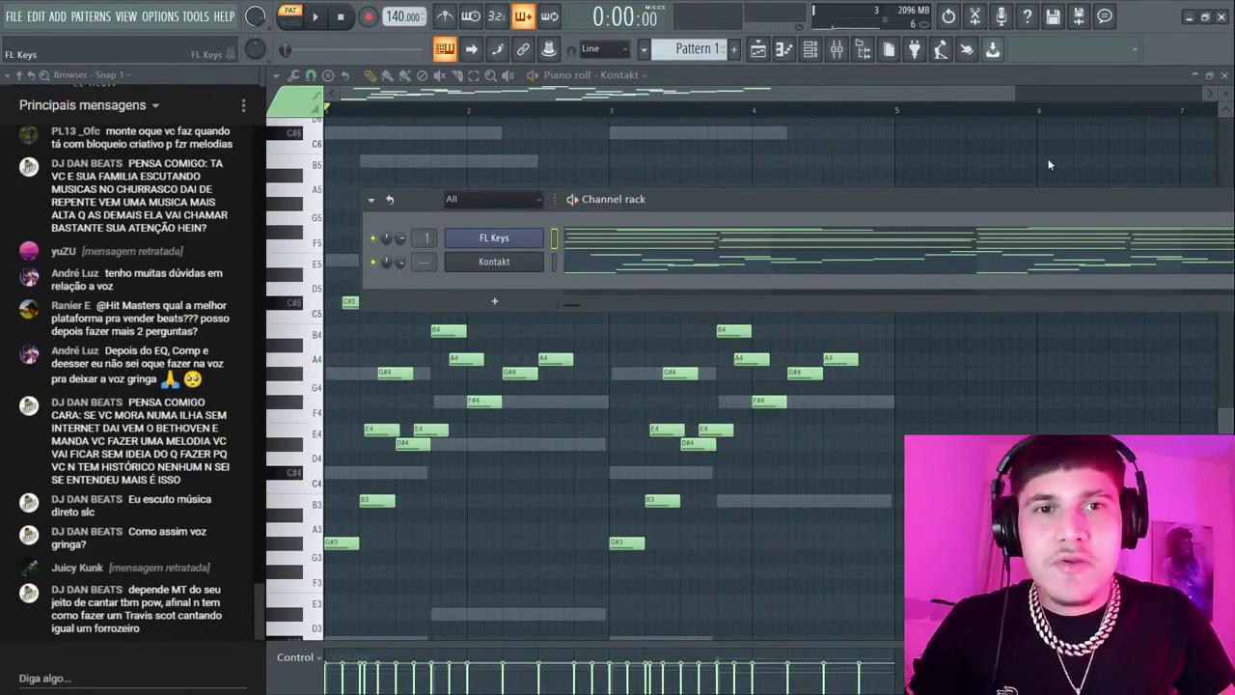
- Replace FL Keys with a second Kontakt, load Grand Piano from the Kontakt Factory Library, and audition the pattern
click(812, 110)
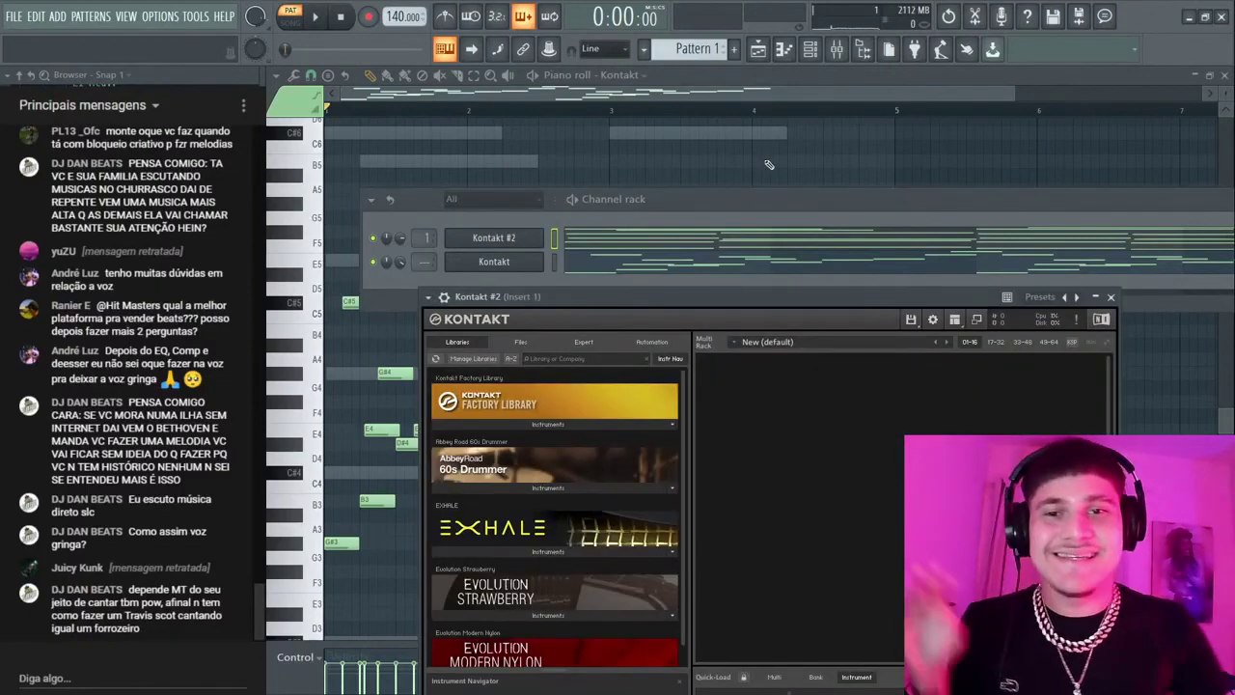
click(636, 425)
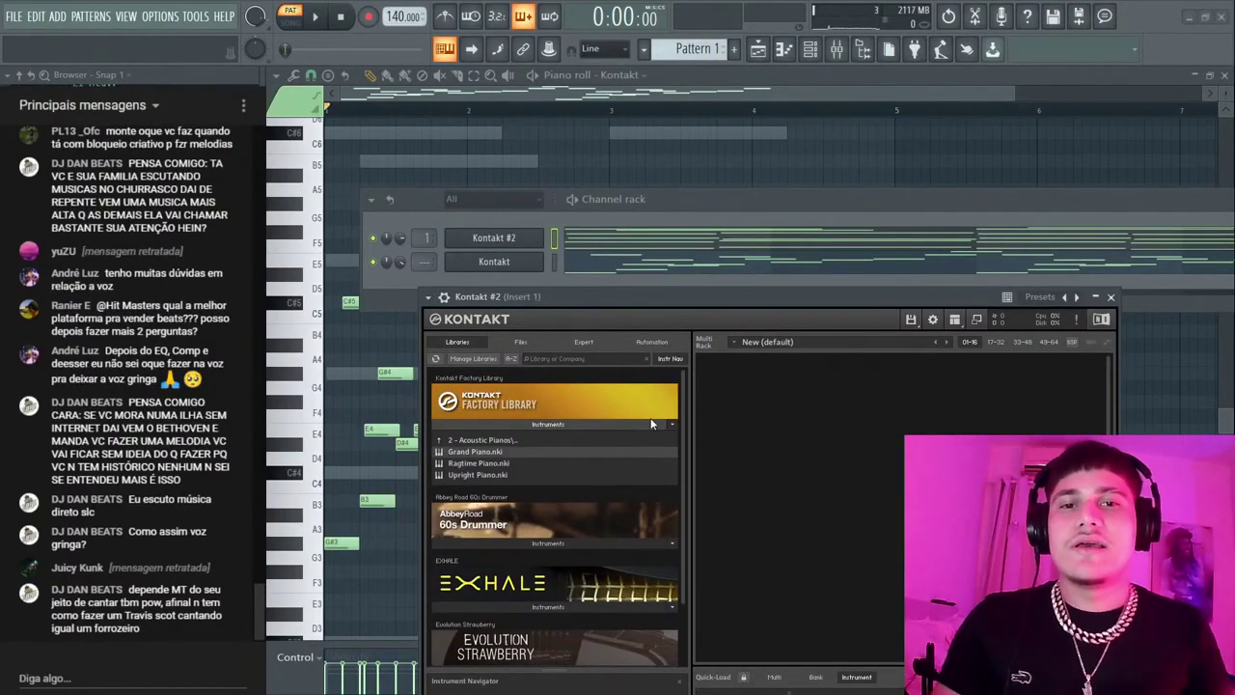
key(space)
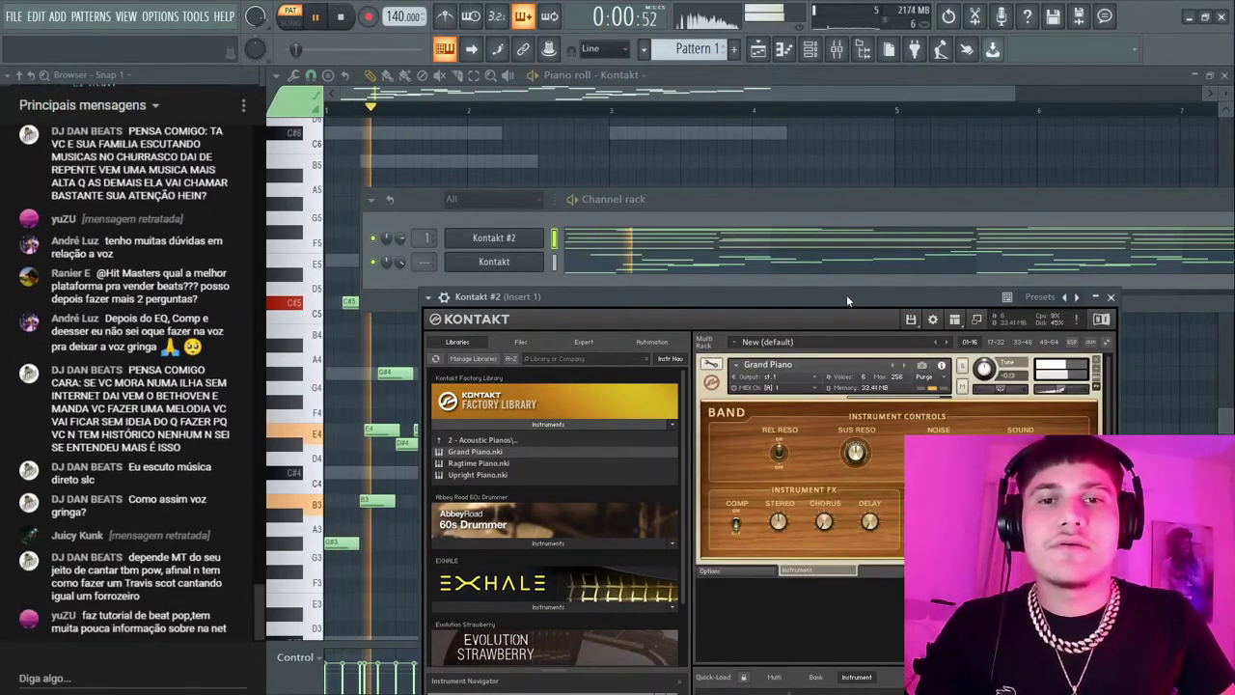
key(space)
key(space)
- Load the Daydreamer snapshot for Evolution Modern Nylon in the melody's Kontakt, audition it, and close the plugin window
click(468, 262)
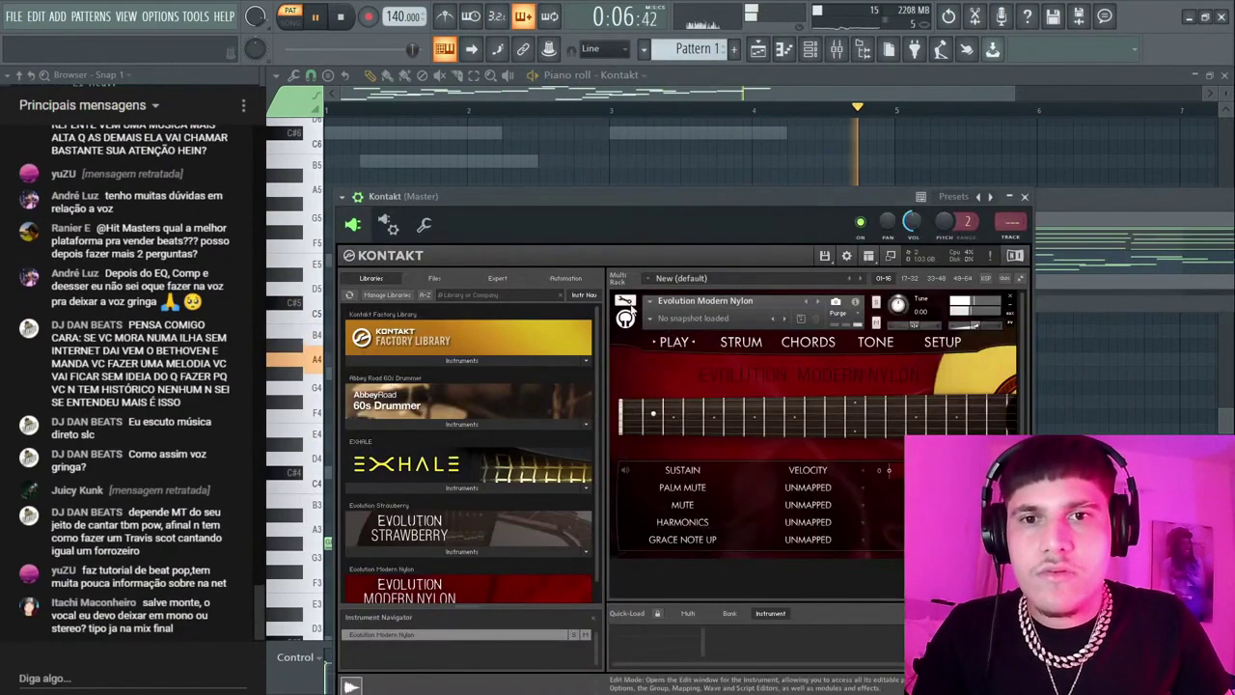
key(space)
click(653, 318)
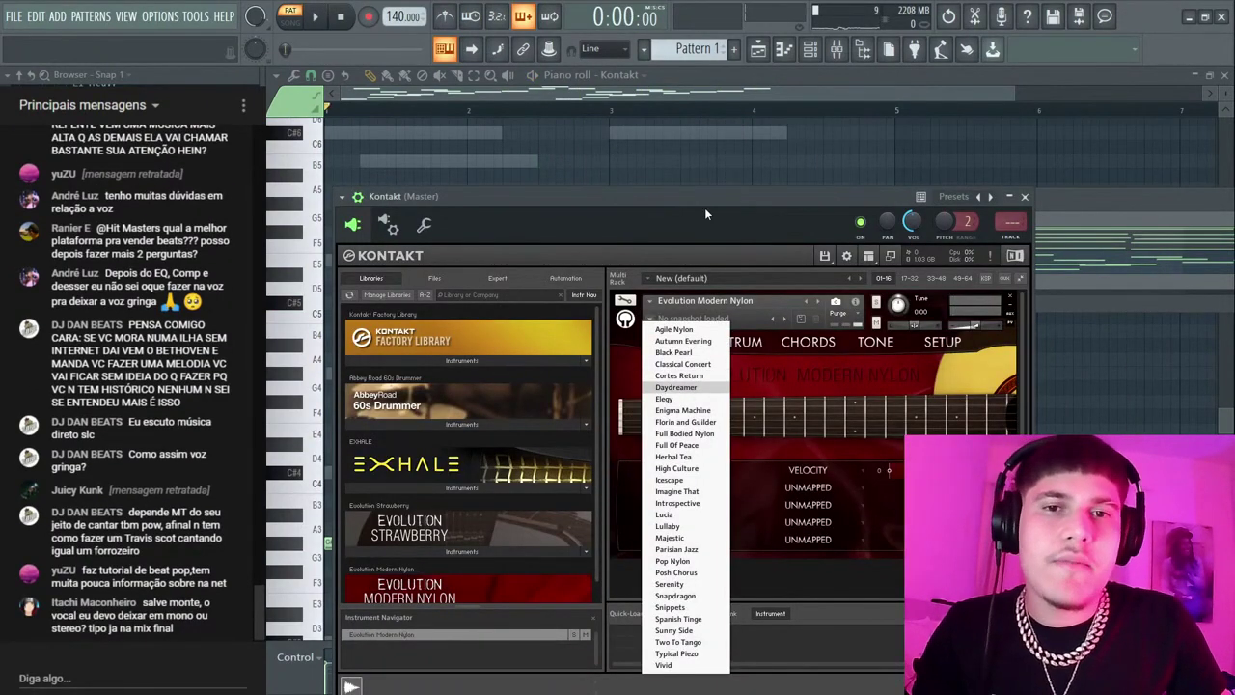
key(space)
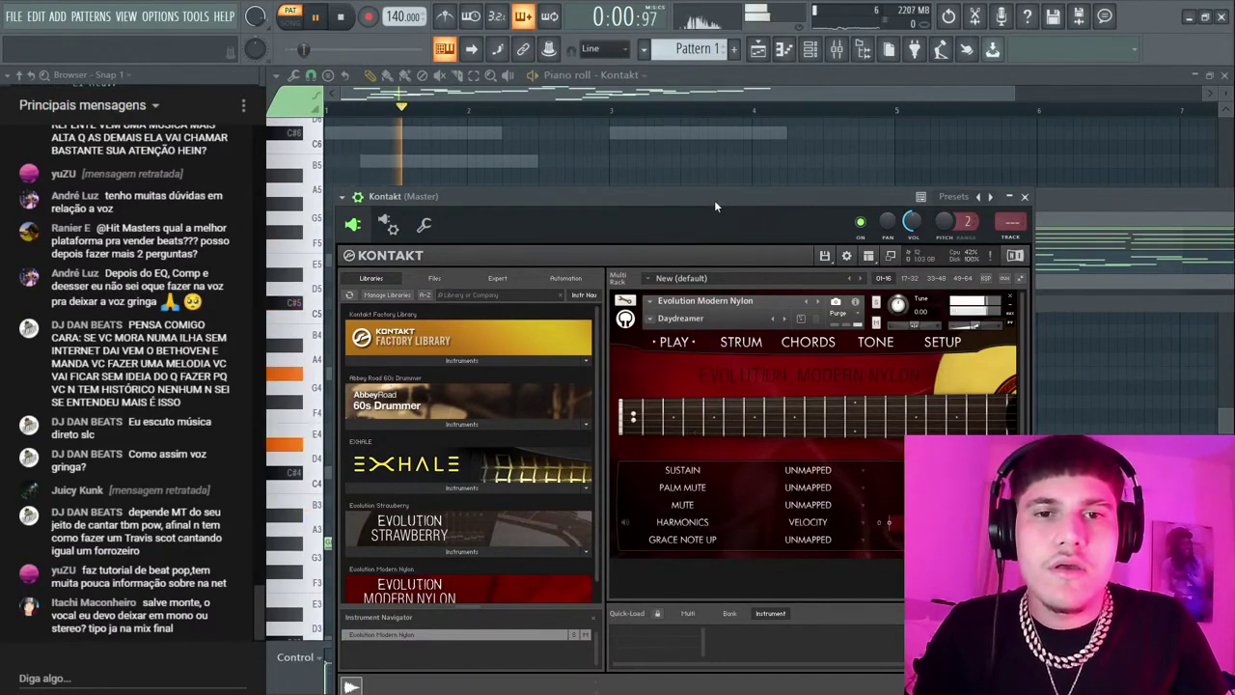
click(1025, 196)
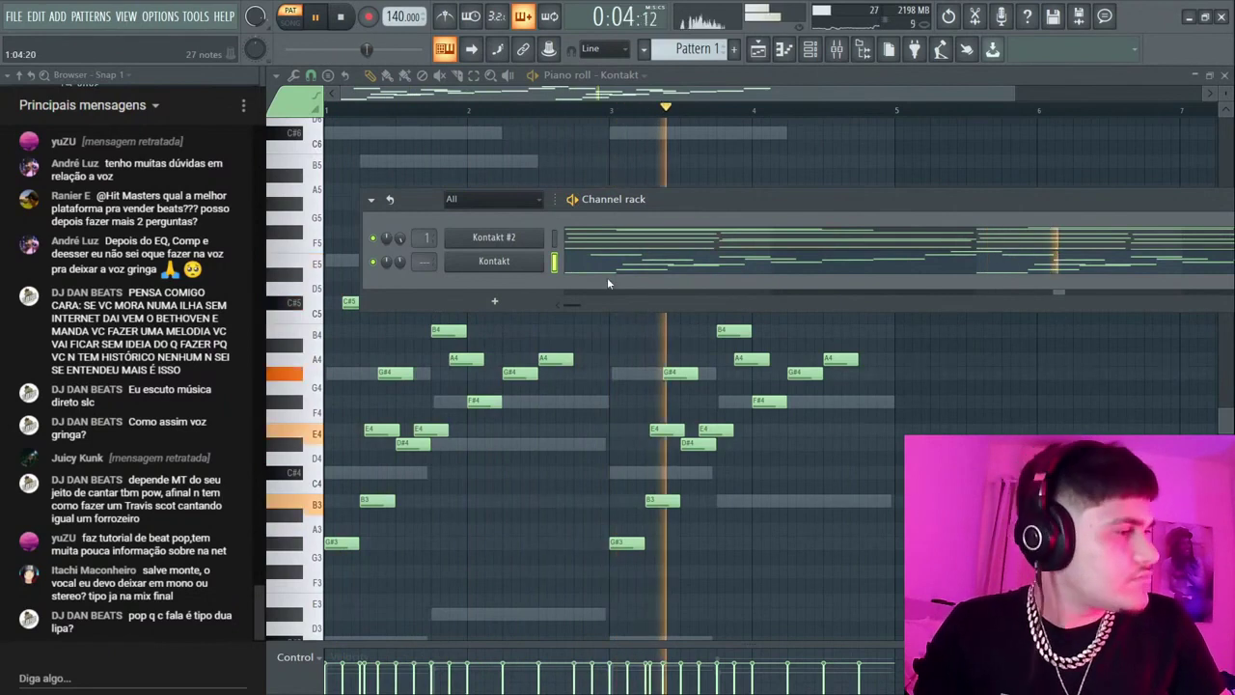
- Stop playback, add a Philharmonik 2 channel, and load a solo flute from its Woodwinds instruments
key(space)
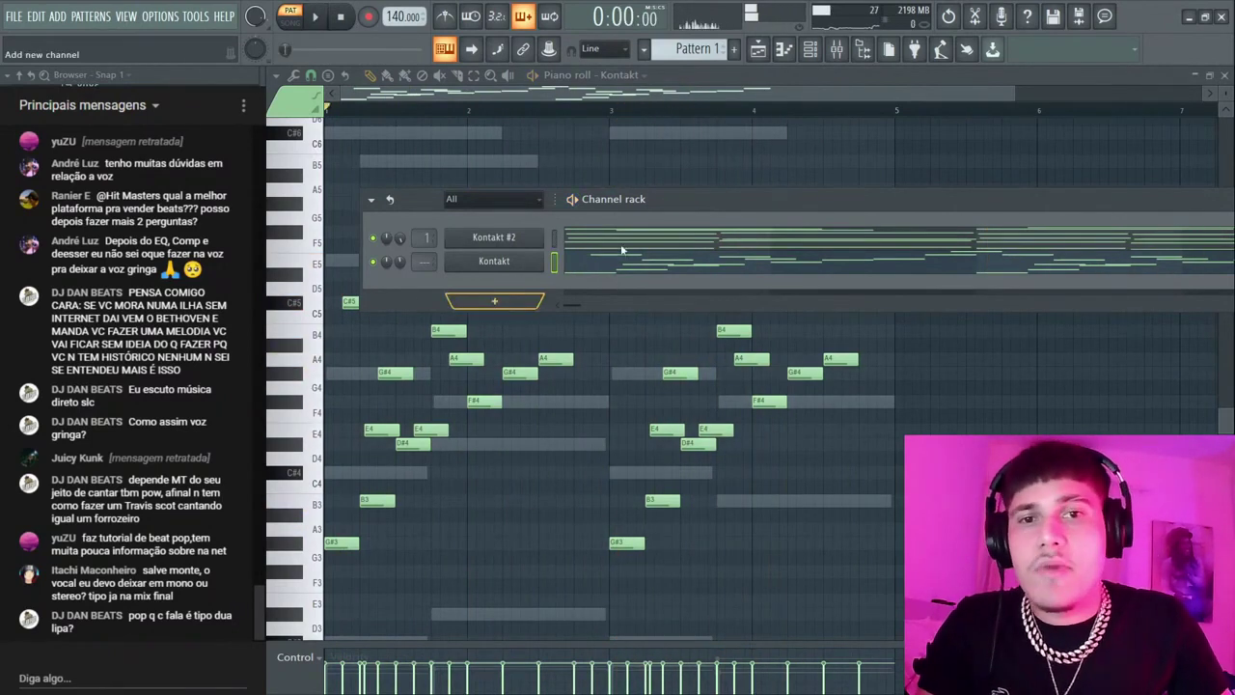
click(650, 244)
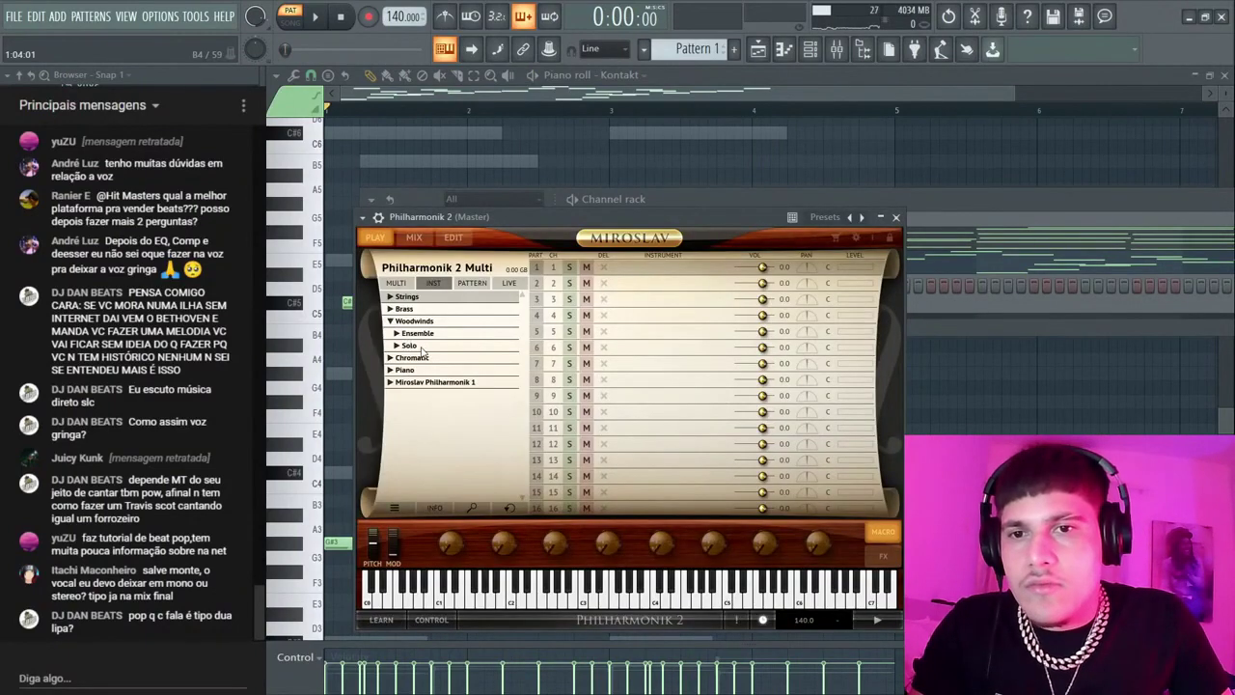
click(421, 350)
click(403, 359)
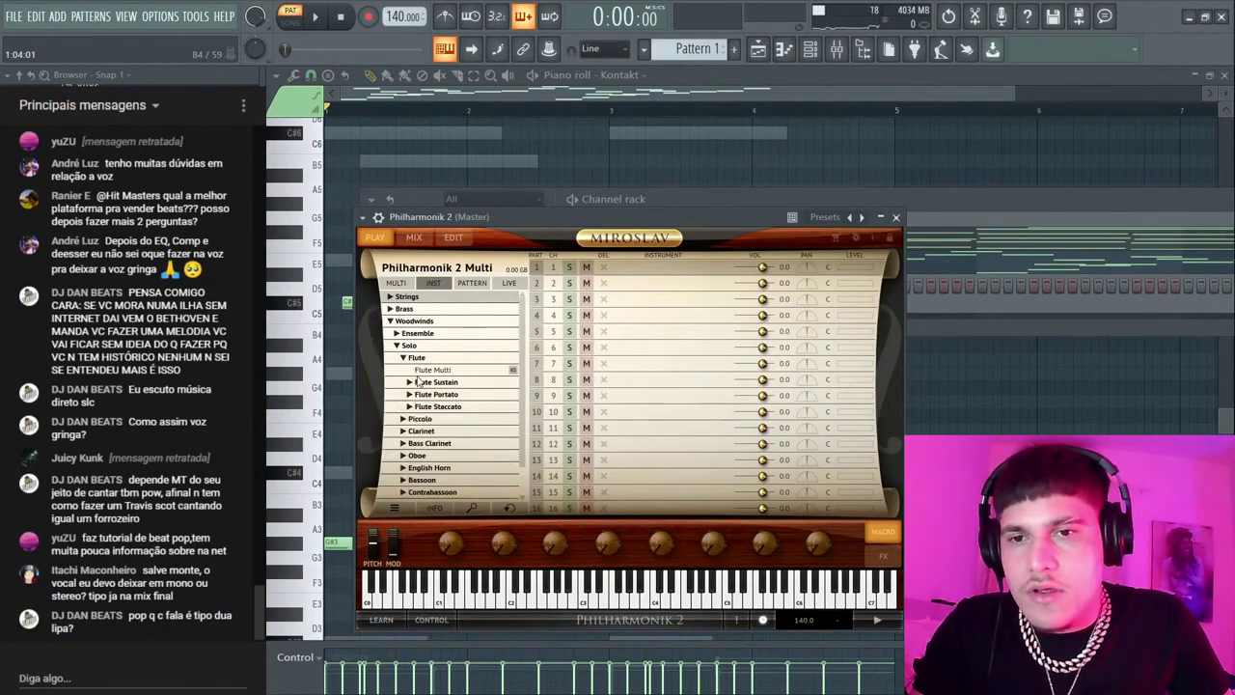
click(409, 394)
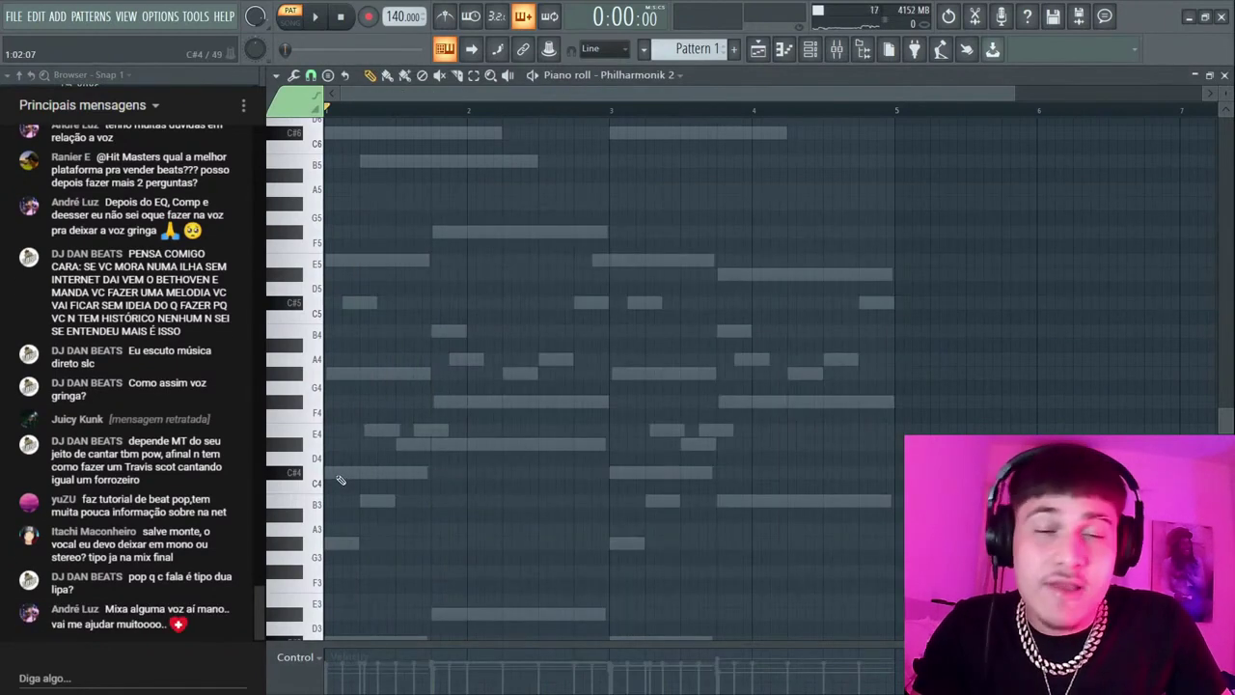
click(333, 473)
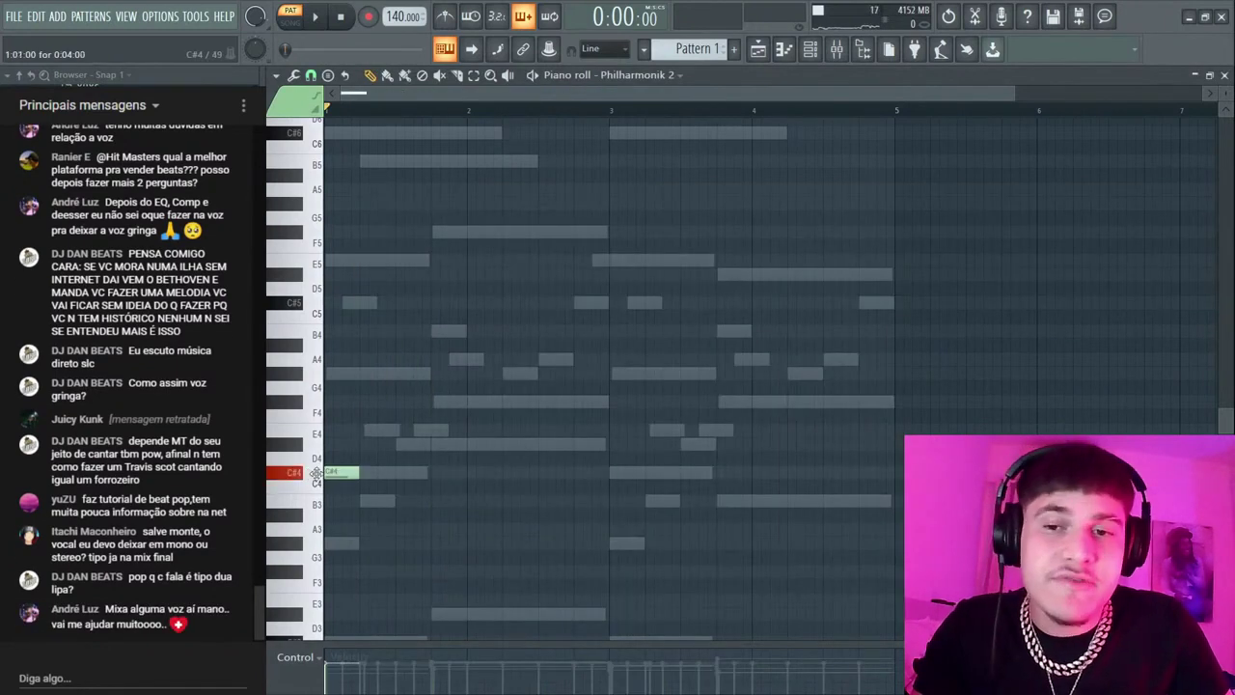
drag(340, 471, 332, 307)
right_click(337, 307)
click(338, 264)
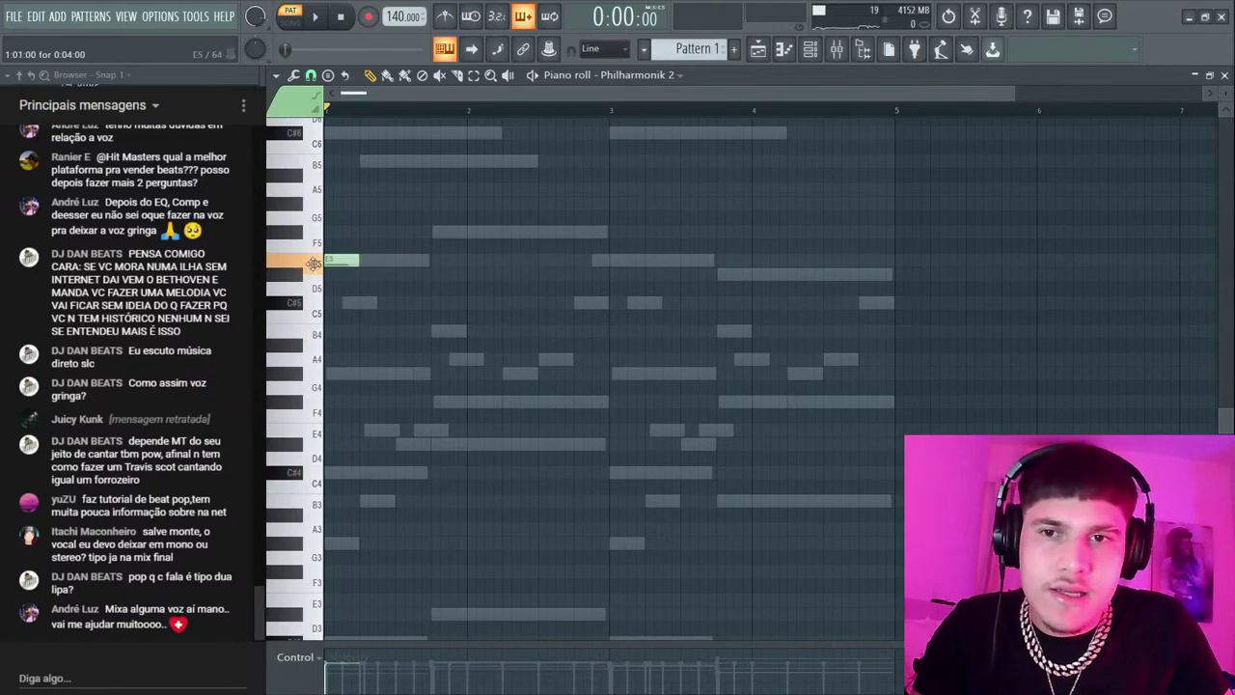
right_click(349, 264)
- Try a flute opening with a four-step C#6 followed by B5 held to the end of bar 1
scroll(350, 259, up, 2)
click(346, 222)
drag(344, 224, 470, 248)
click(359, 244)
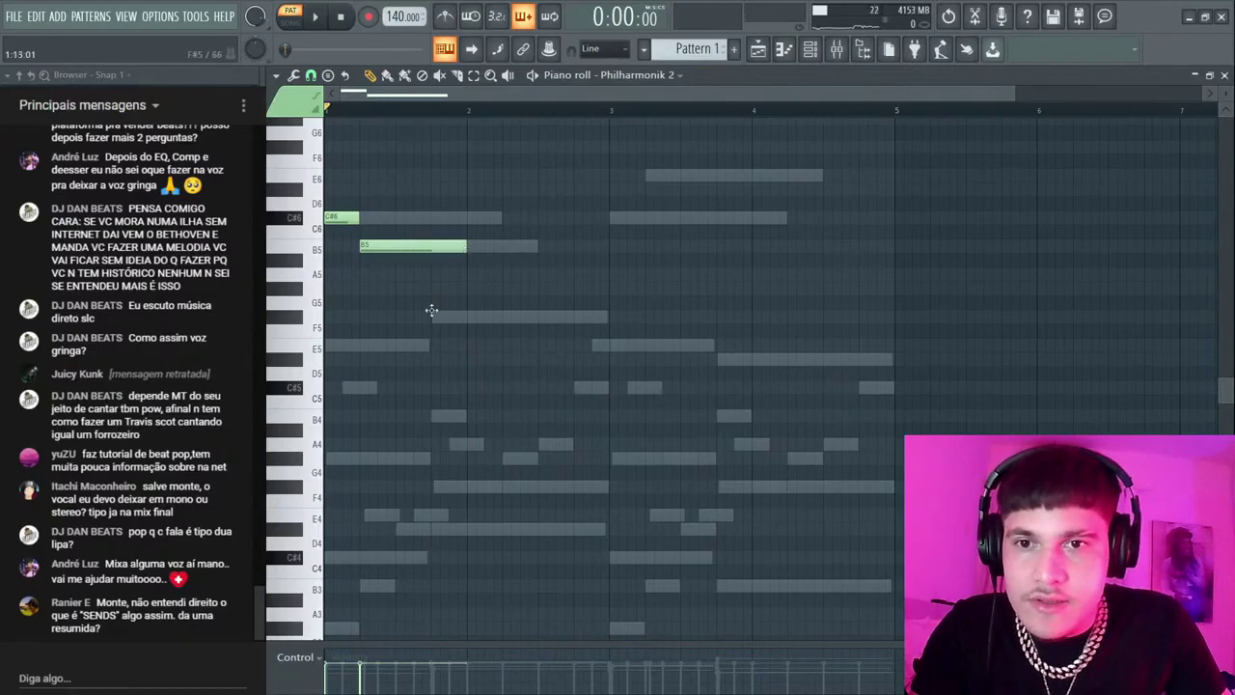
click(431, 310)
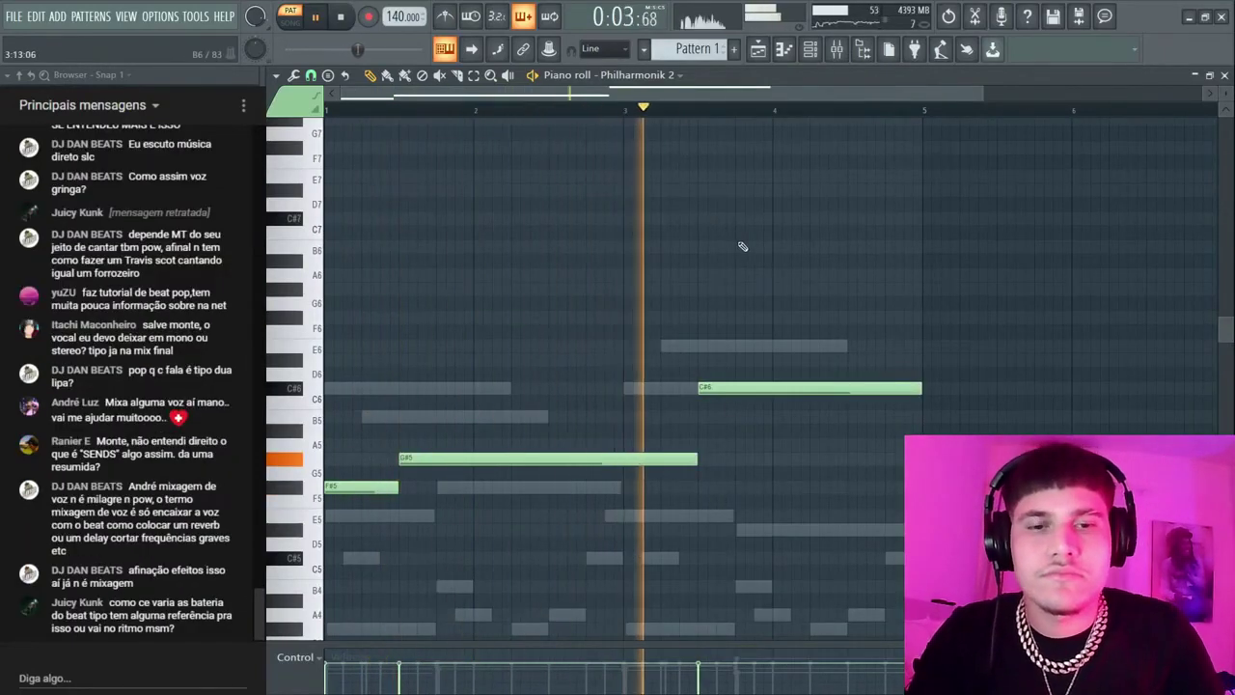
- Add a third Kontakt channel, stop playback, and load Trumpet Section from the Horns folder of the Kontakt Factory Library's Band instruments
key(F6)
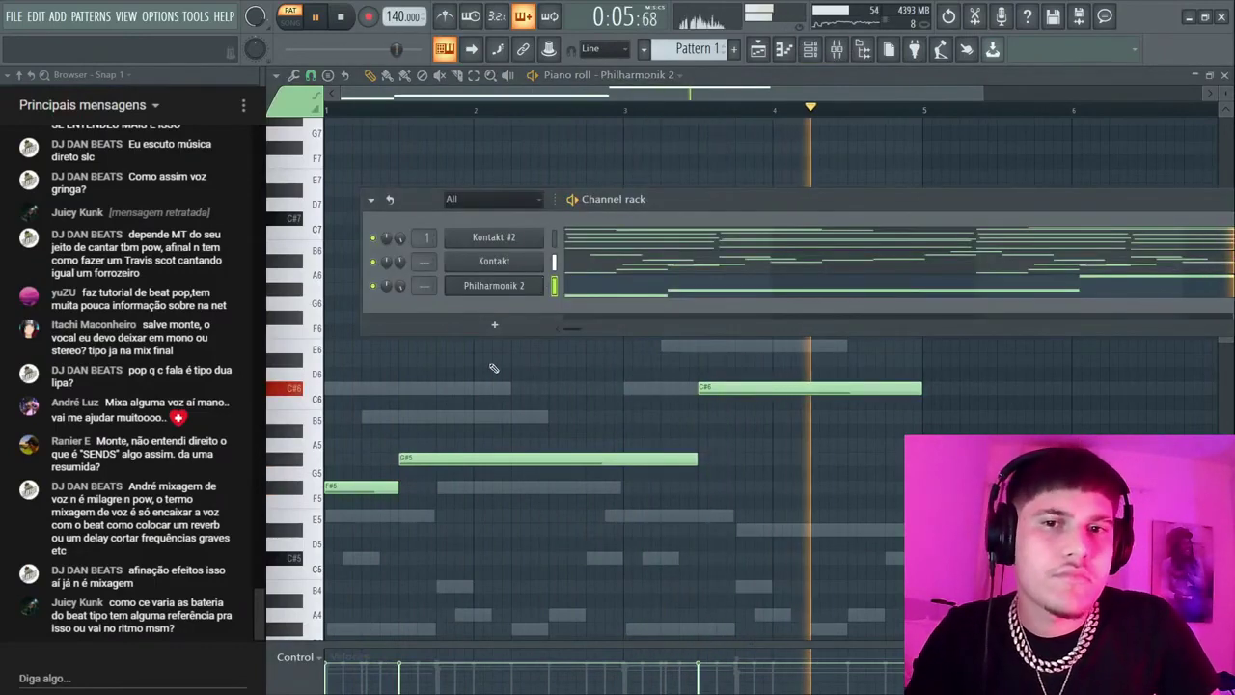
click(497, 261)
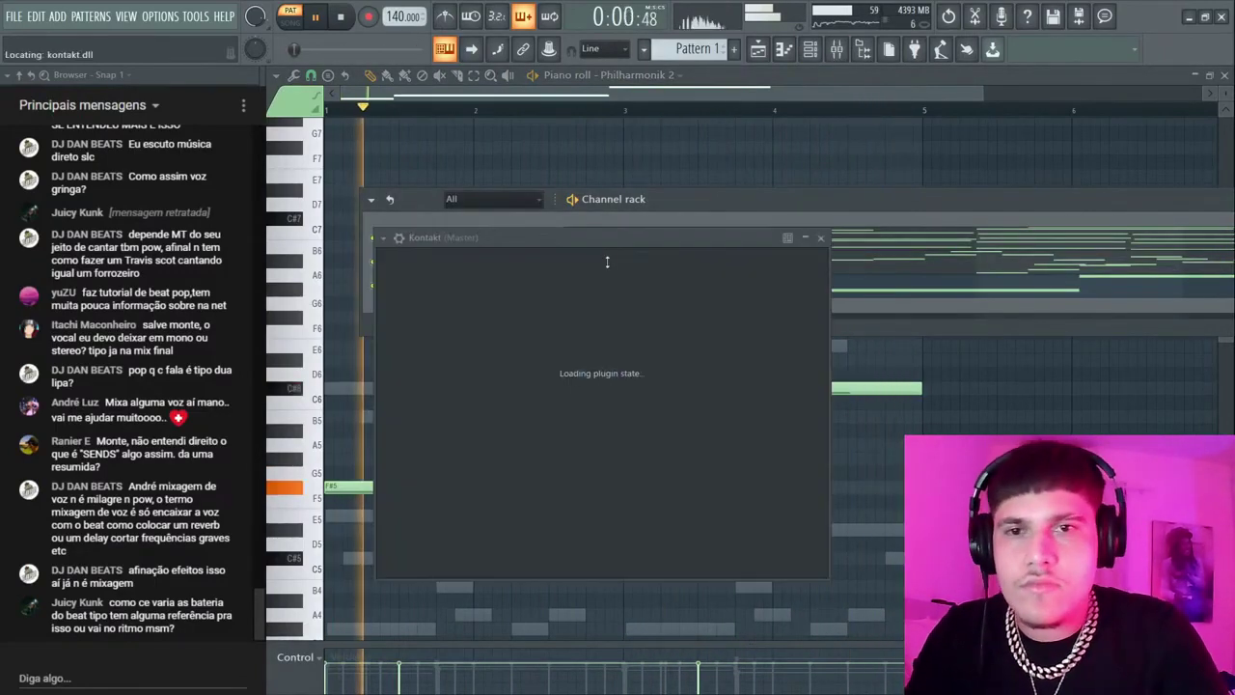
key(space)
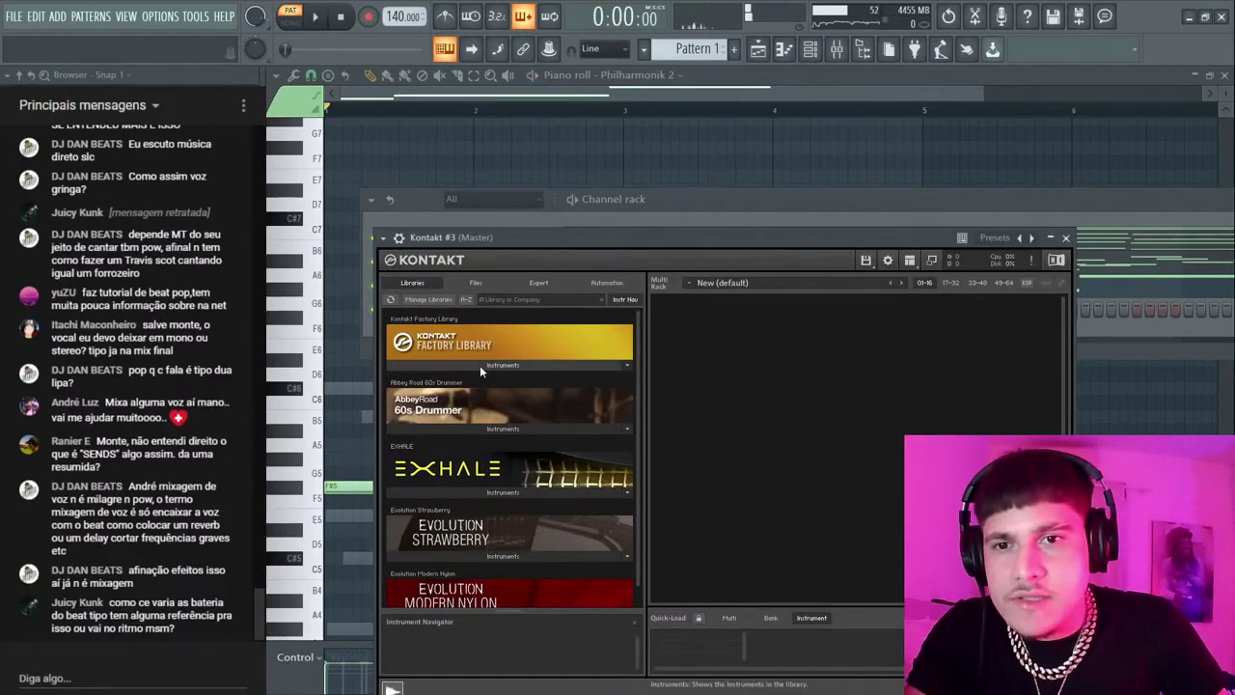
click(480, 367)
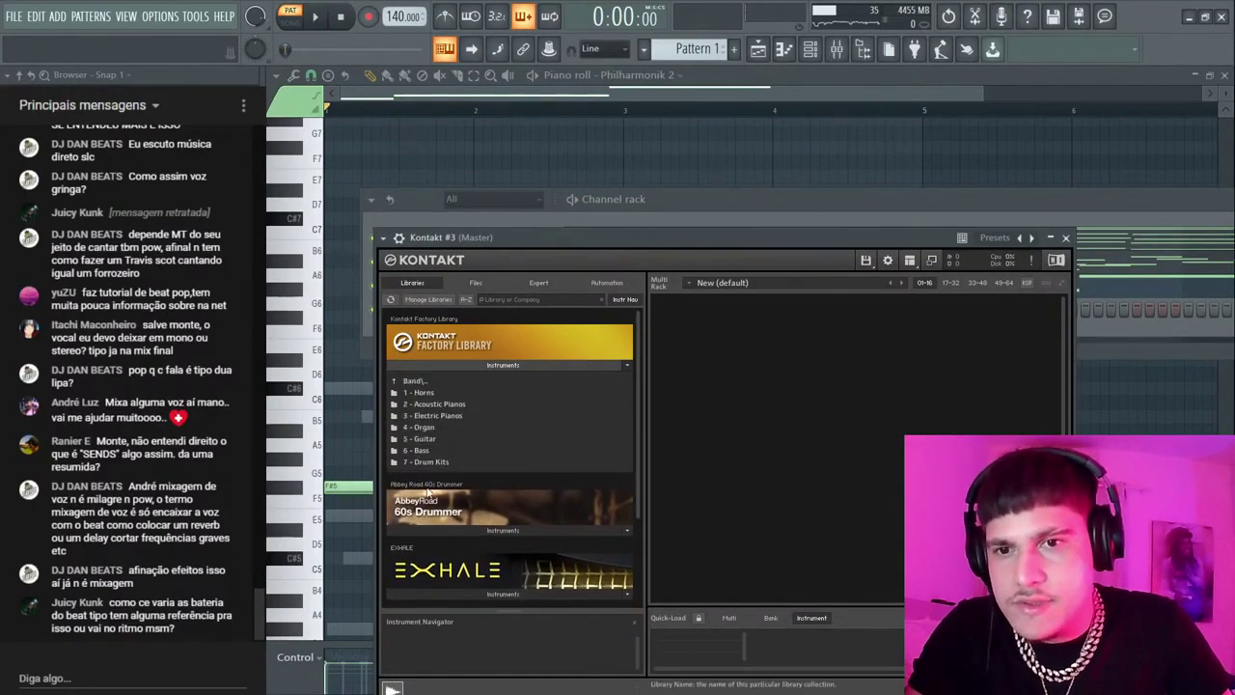
click(427, 394)
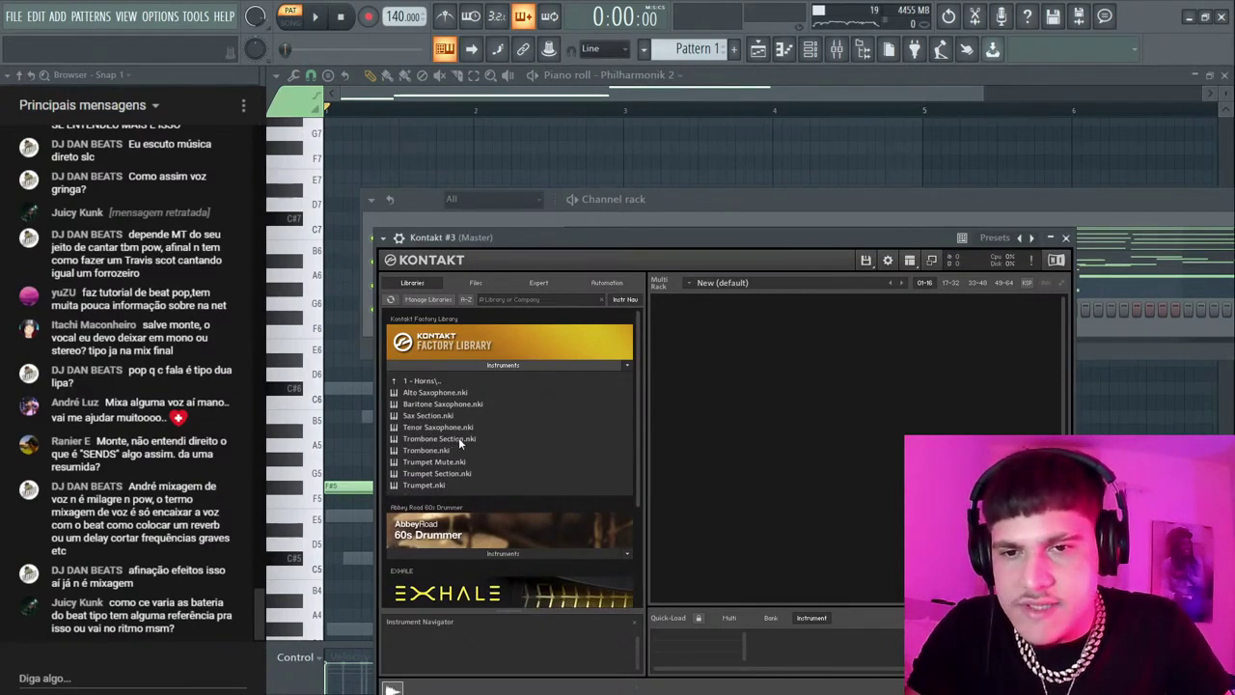
click(437, 473)
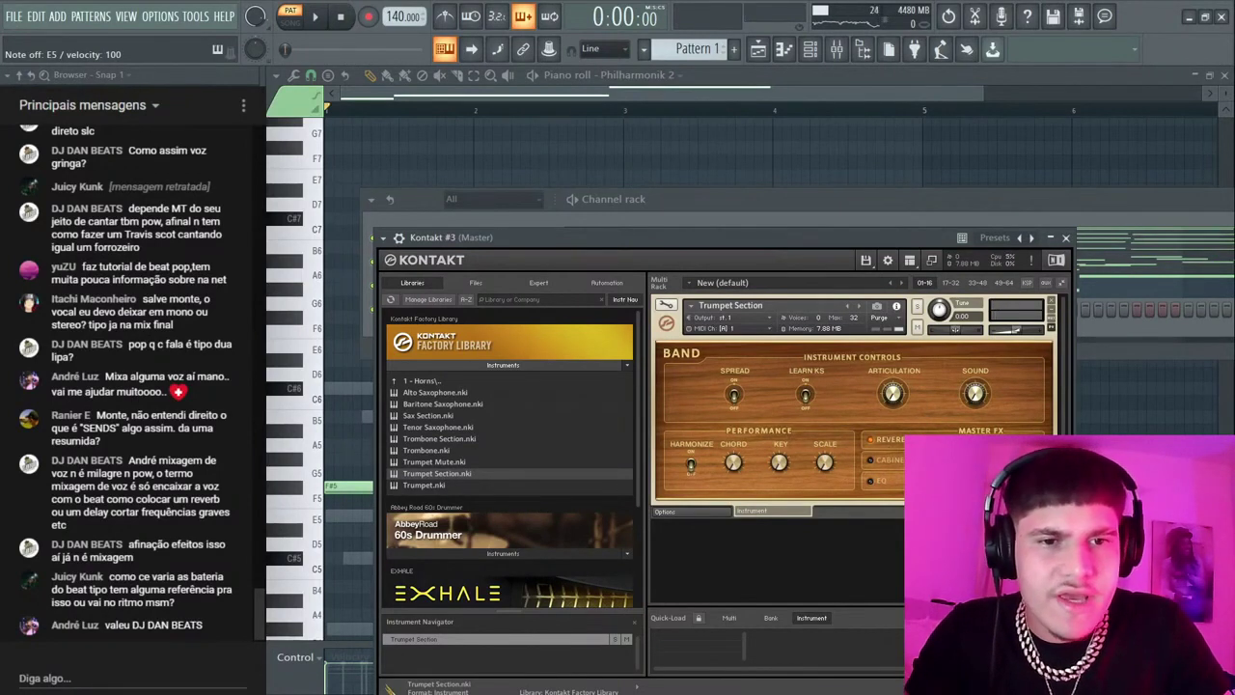
- Audition the Trumpet Section by playing a few notes live
key(c)
key(x)
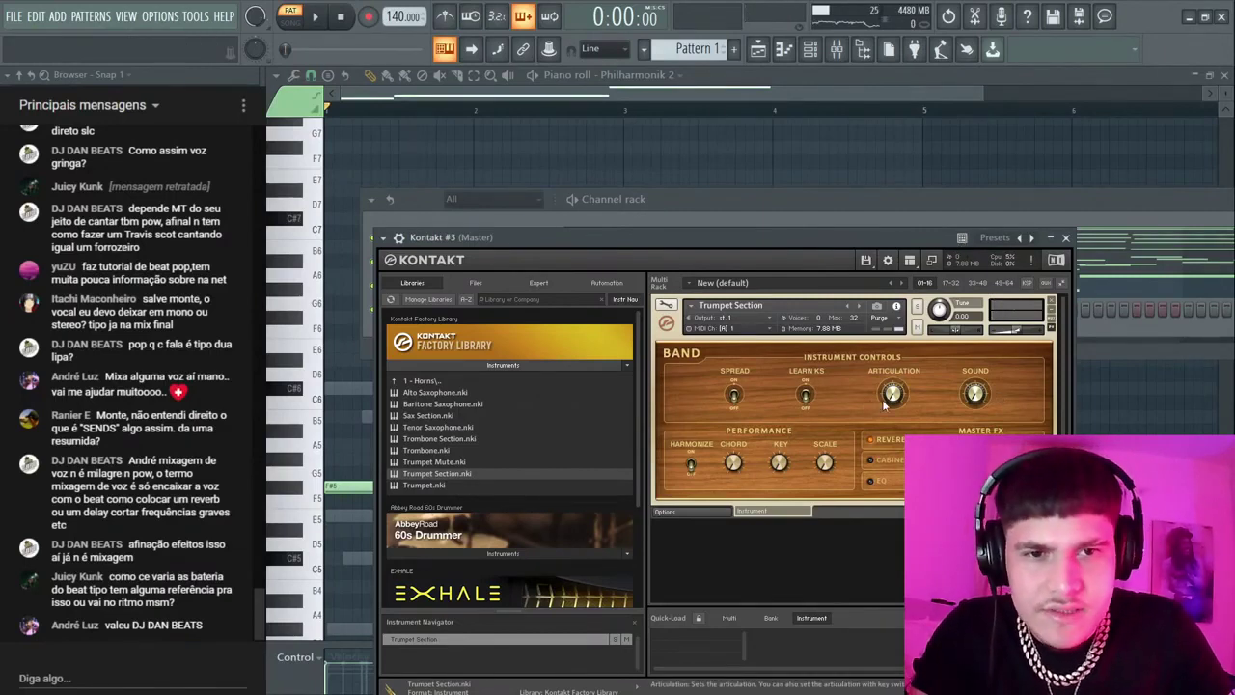
key(c)
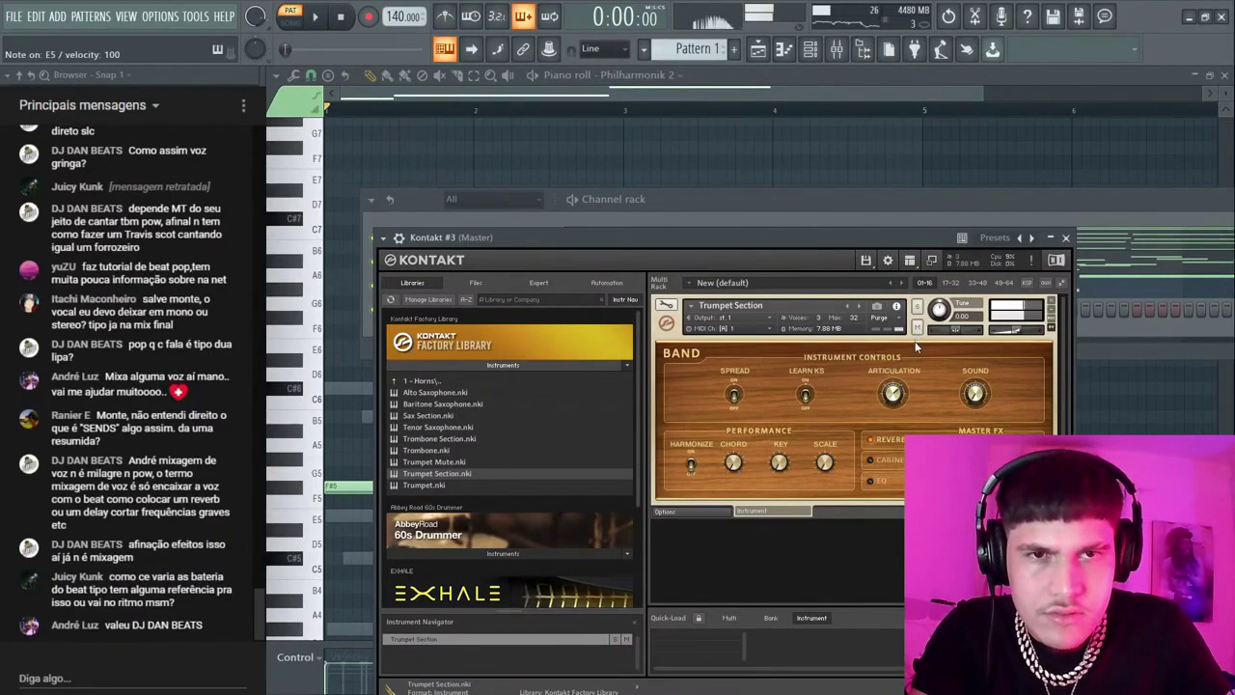
key(v)
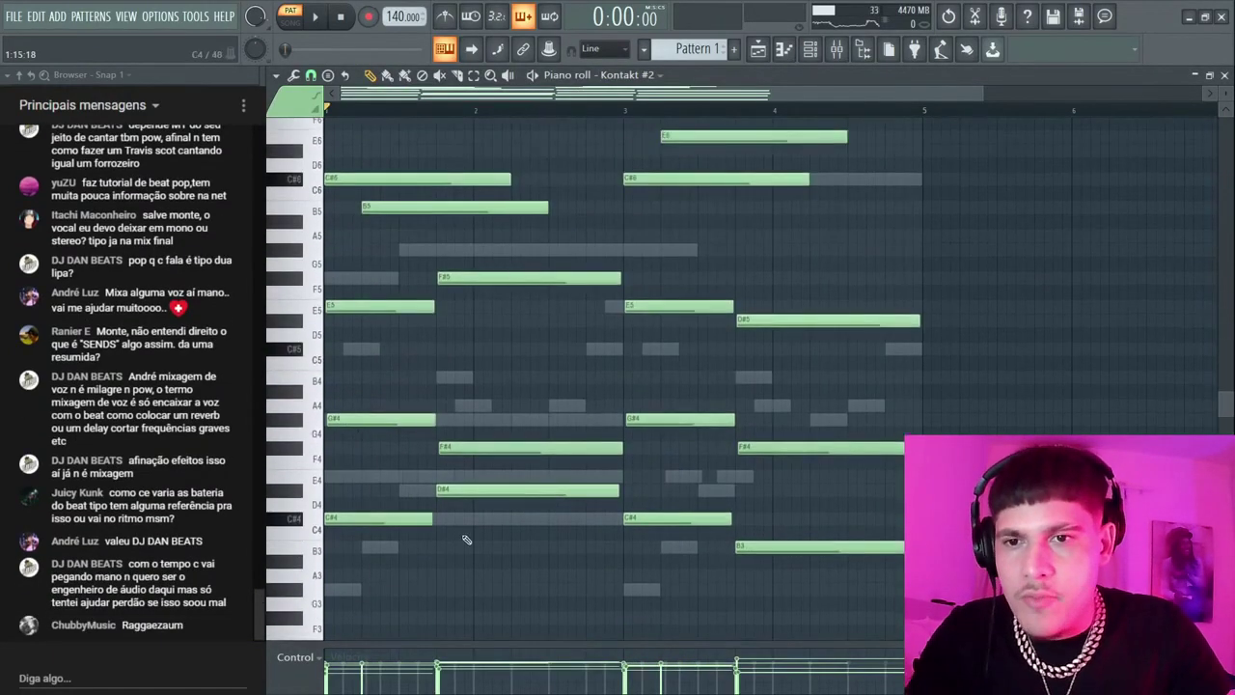
- Copy the piano's chord notes, leaving out the high C#6, B5 and E6 notes, into the Kontakt #3 trumpet channel and play the pattern
drag(373, 551, 324, 246)
drag(656, 554, 699, 245)
ctrl+shift+click(540, 491)
ctrl+shift+click(538, 454)
ctrl+shift+click(588, 279)
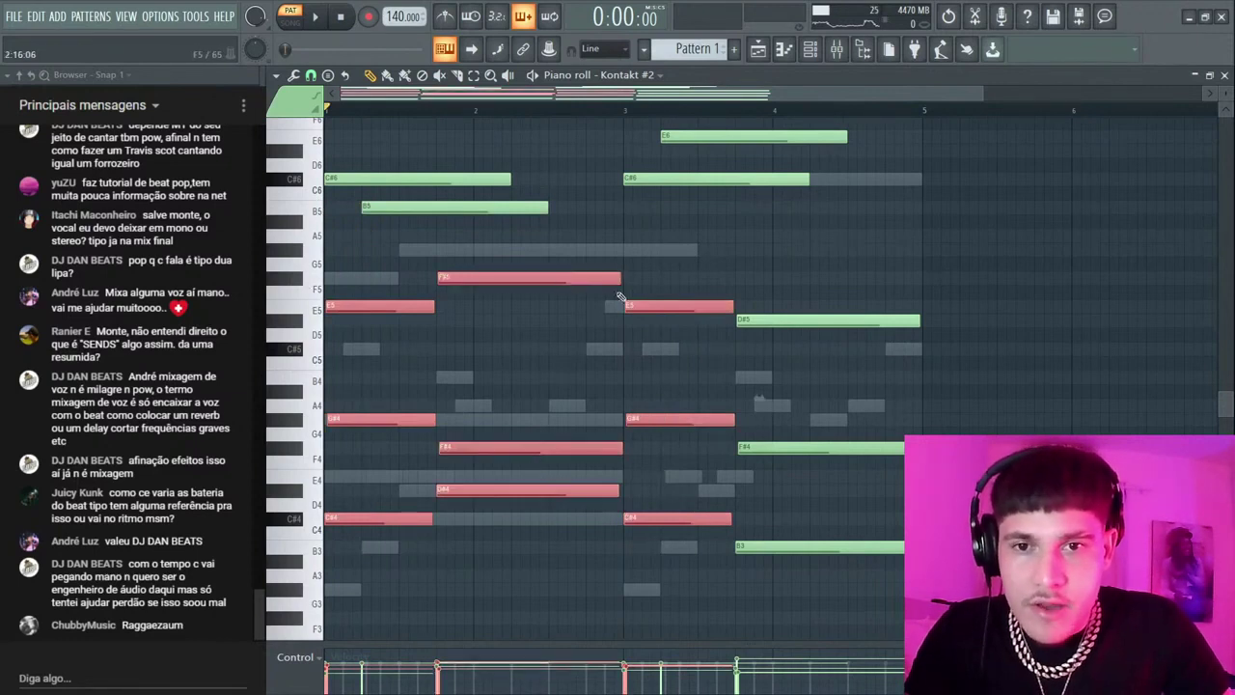
ctrl+shift+click(809, 320)
ctrl+shift+click(836, 453)
ctrl+shift+click(830, 548)
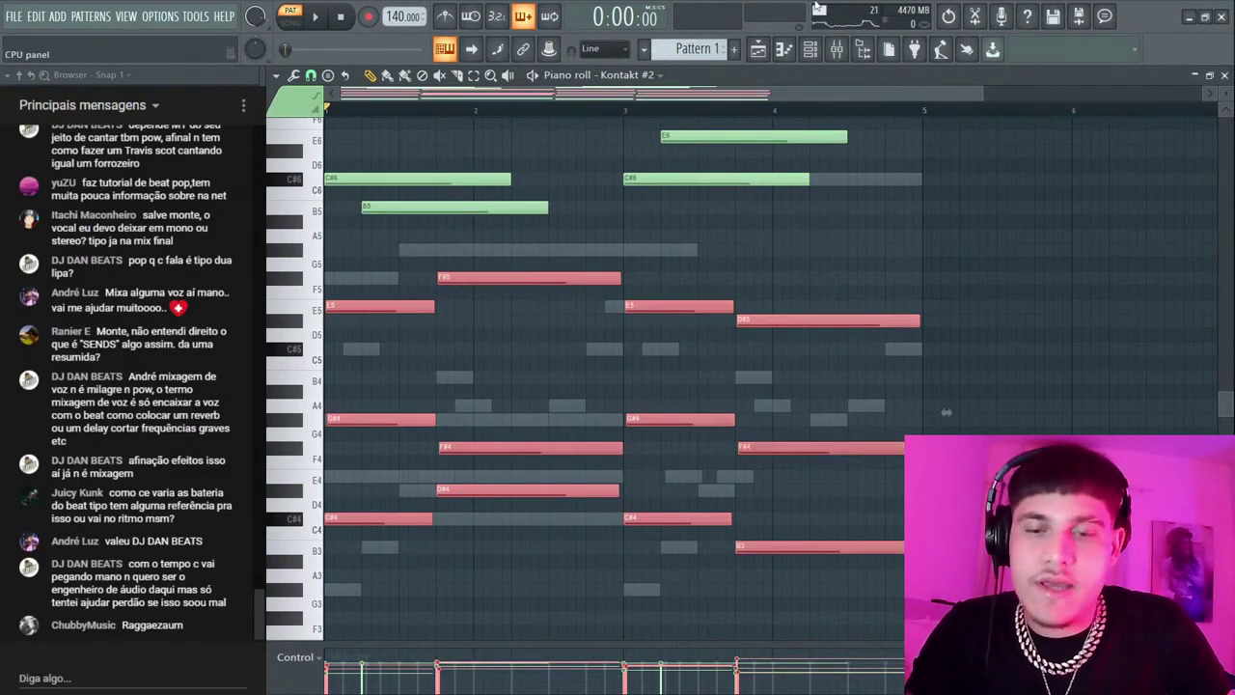
click(811, 49)
click(600, 315)
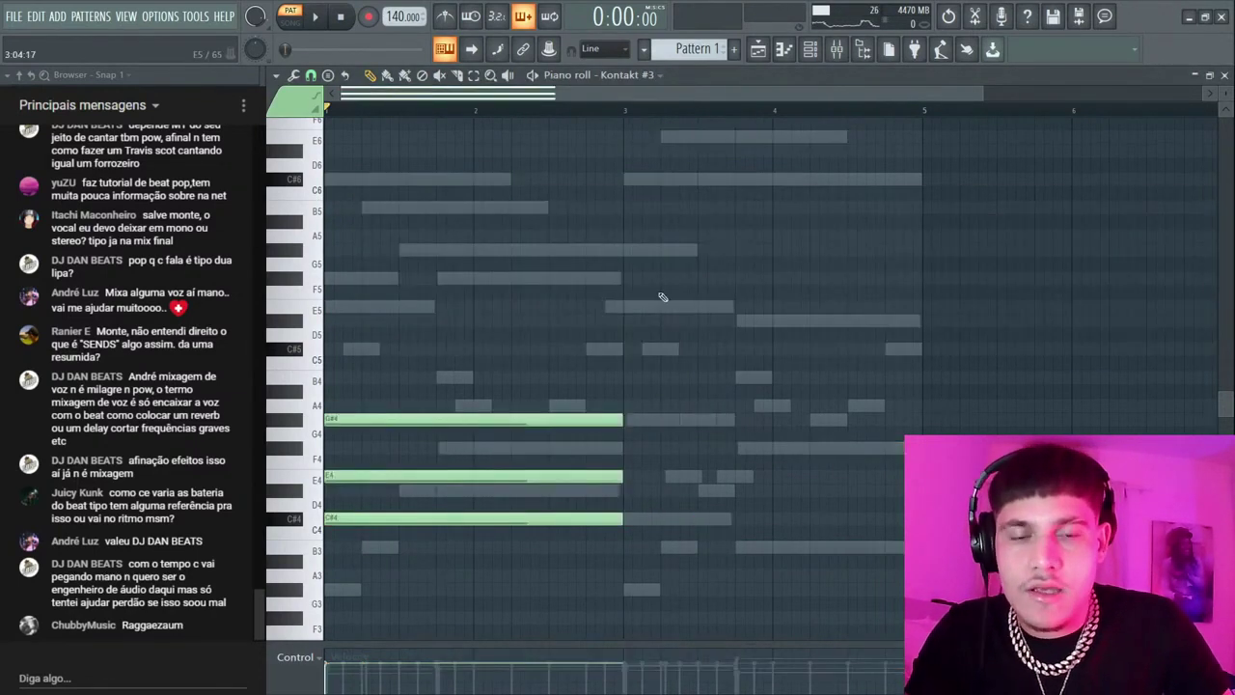
key(space)
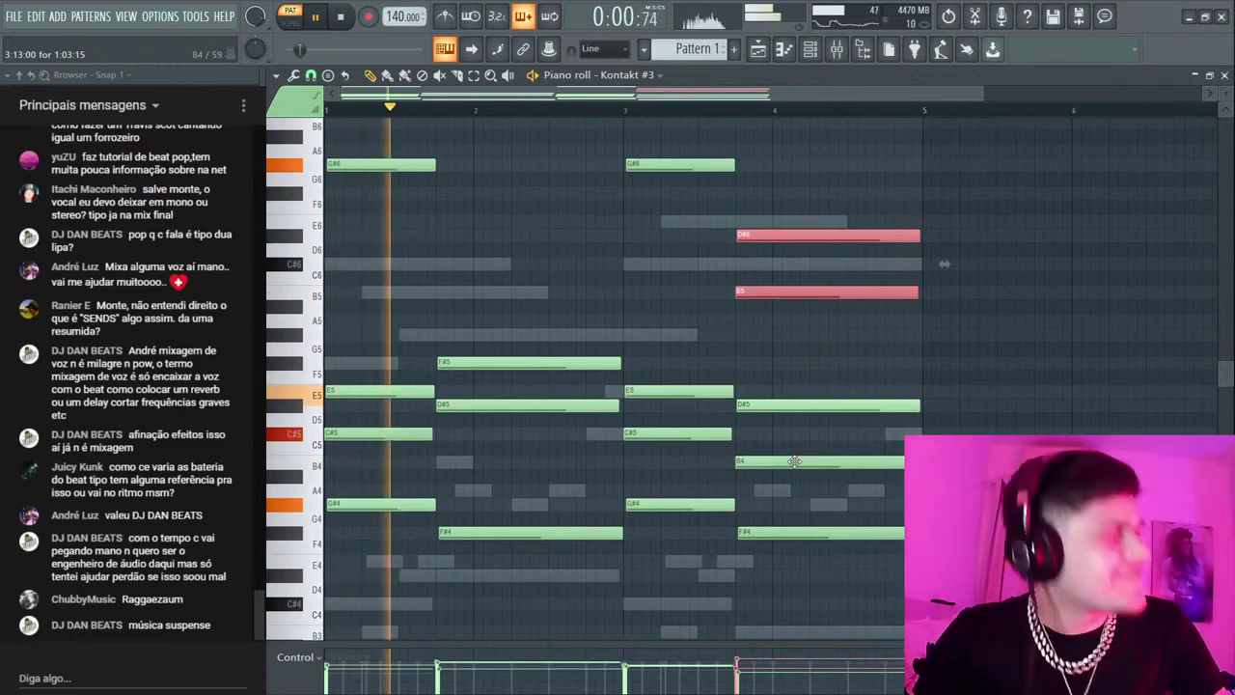
- Unmute the guitar's Kontakt channel and raise its channel volume while the pattern plays
click(813, 50)
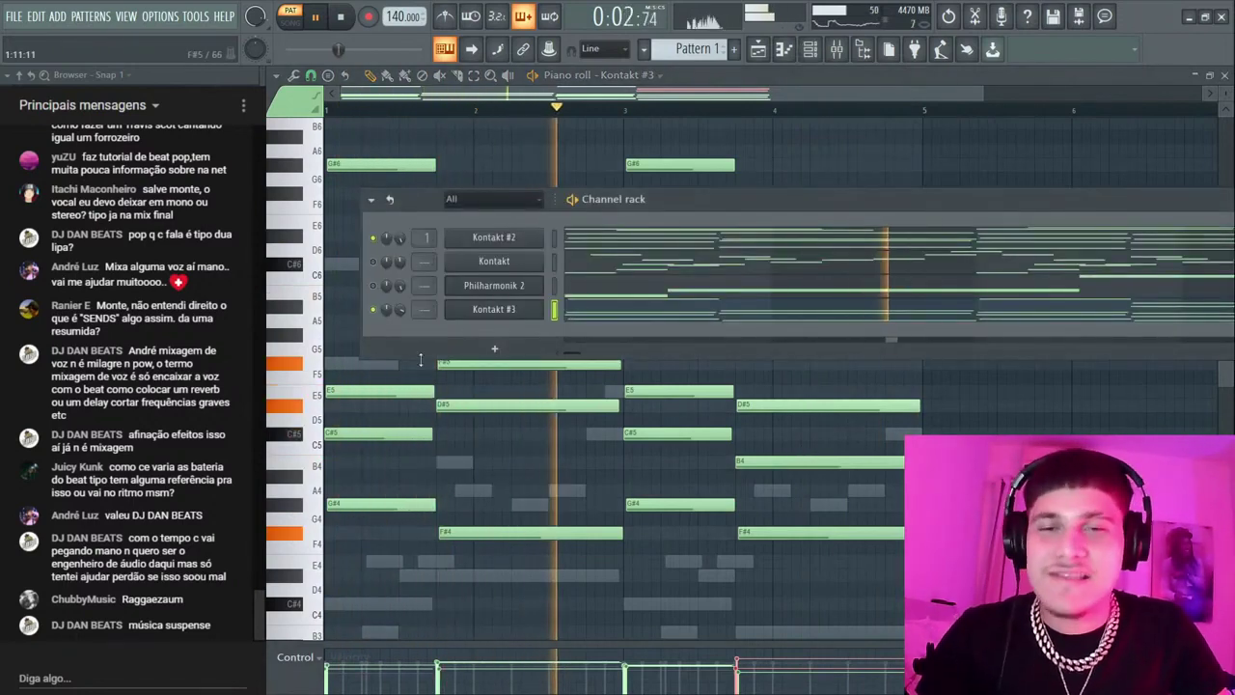
click(375, 262)
click(375, 238)
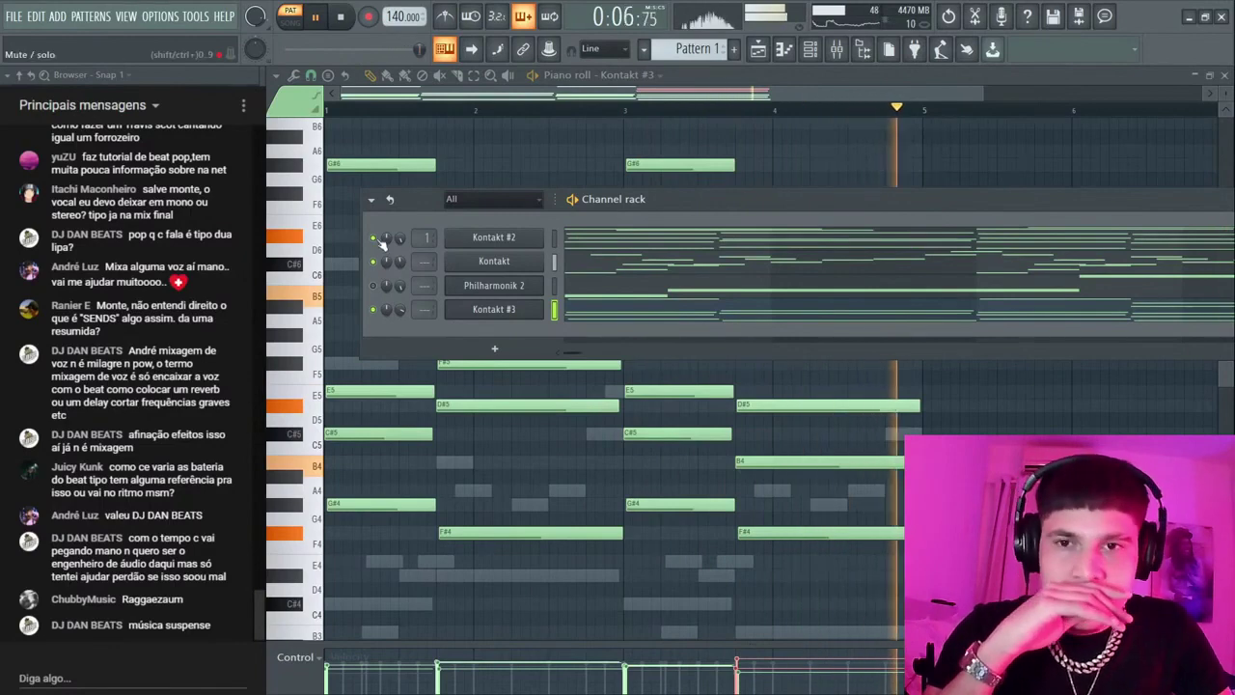
drag(400, 261, 401, 239)
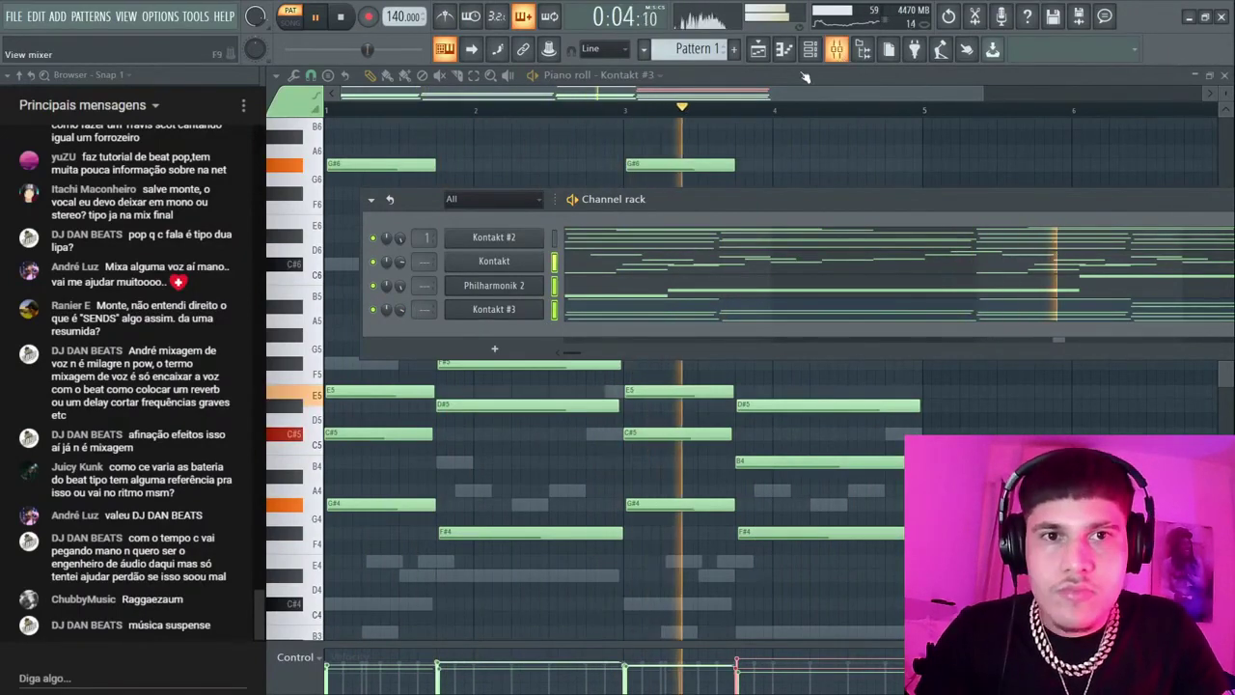
- Route all four instrument channels to their own mixer tracks, starting at insert 1
key(F9)
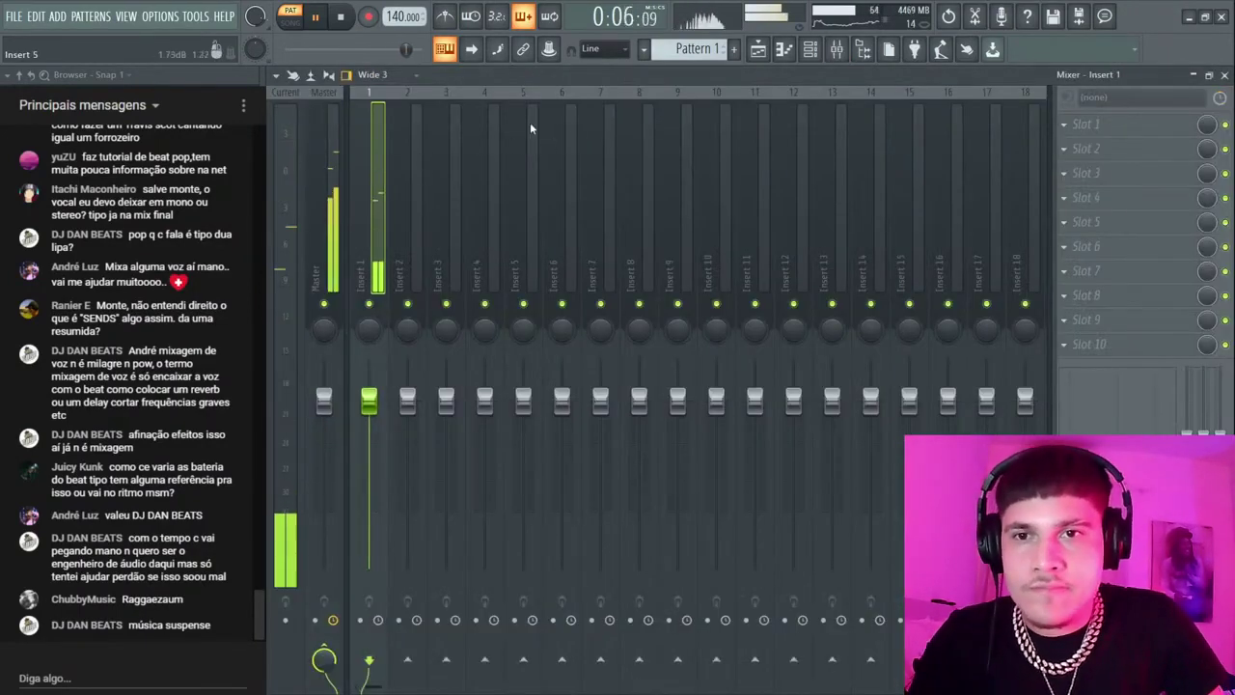
key(F6)
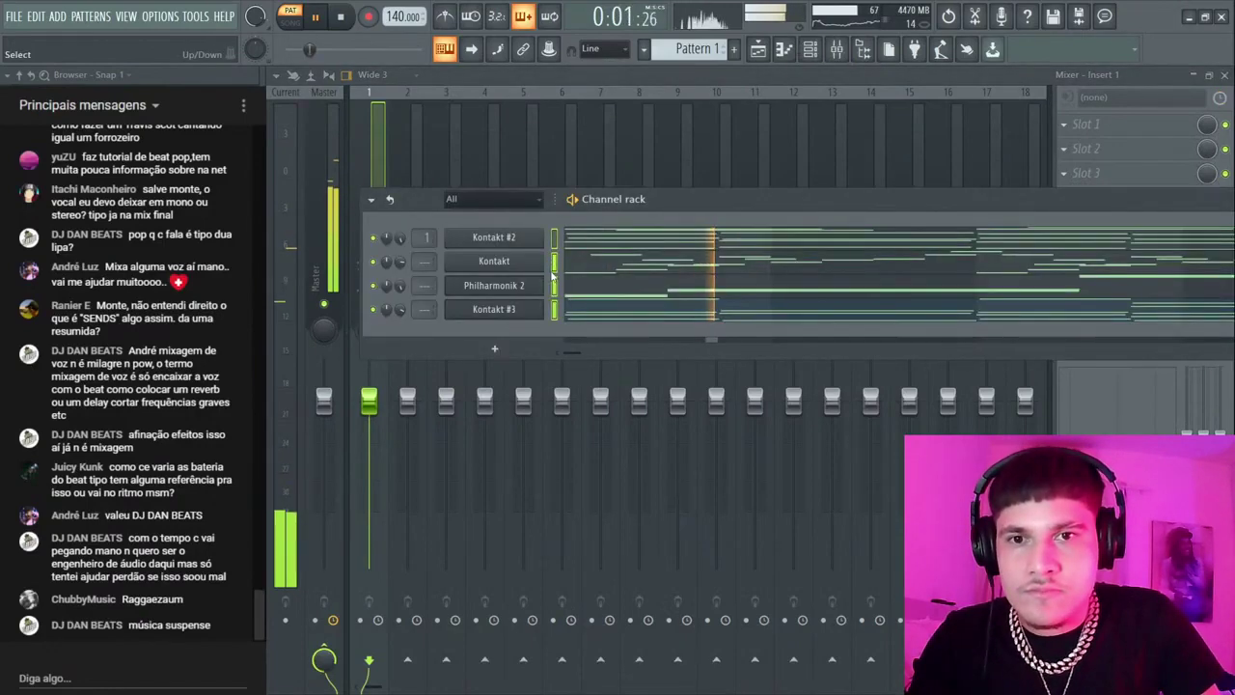
click(374, 135)
key(ctrl+shift+l)
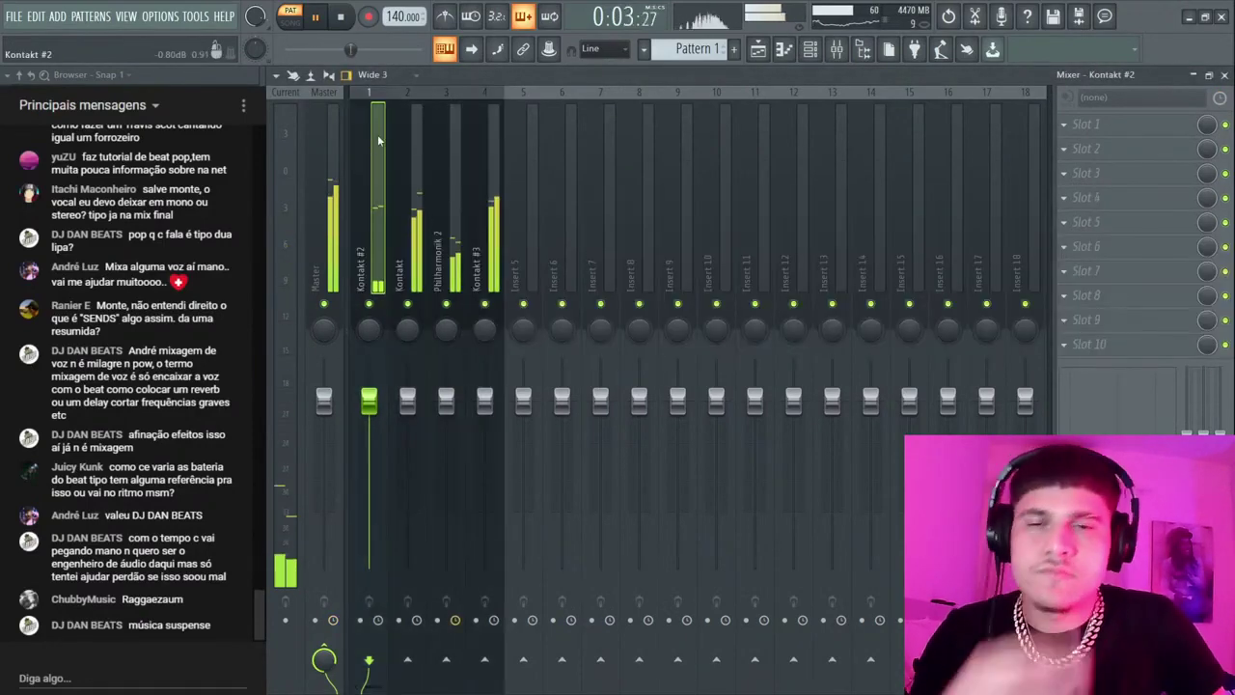
- Solo the Kontakt #3 trumpet mixer track and insert Doubler2 Stereo in its first effect slot, with playback stopped
click(493, 241)
right_click(486, 304)
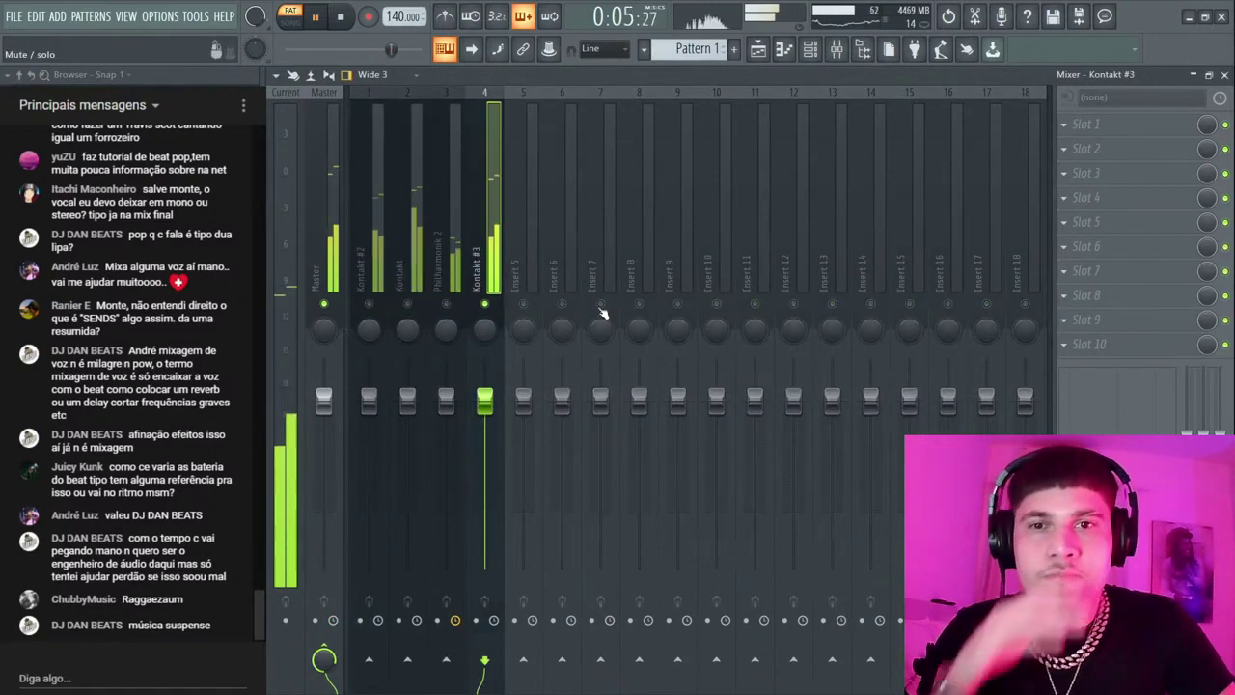
key(space)
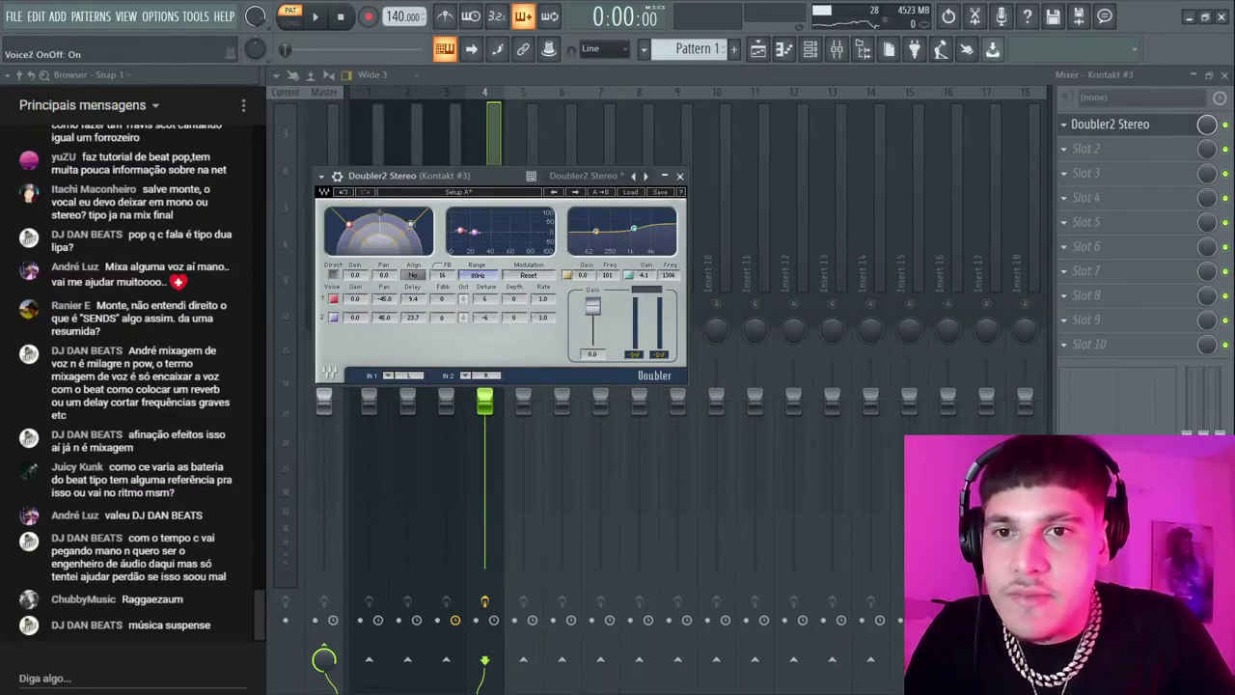
click(679, 177)
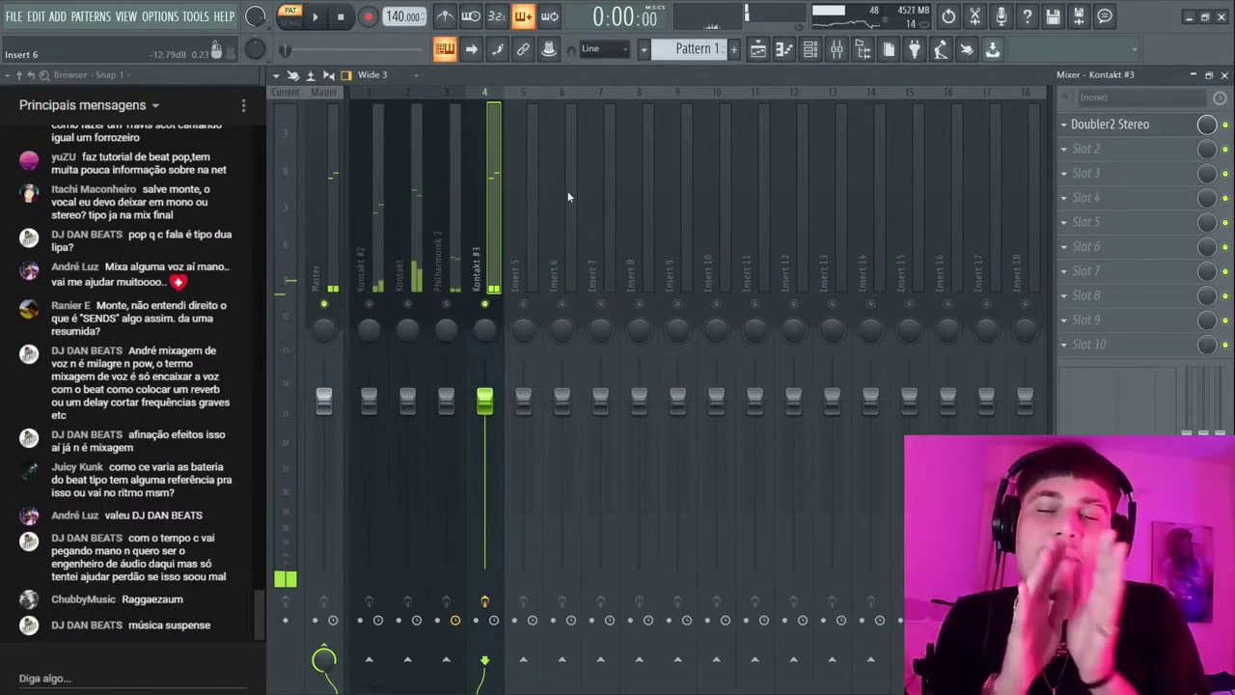
- Play the pattern and lower the Kontakt #3 mixer track's level to -4.3 dB
key(space)
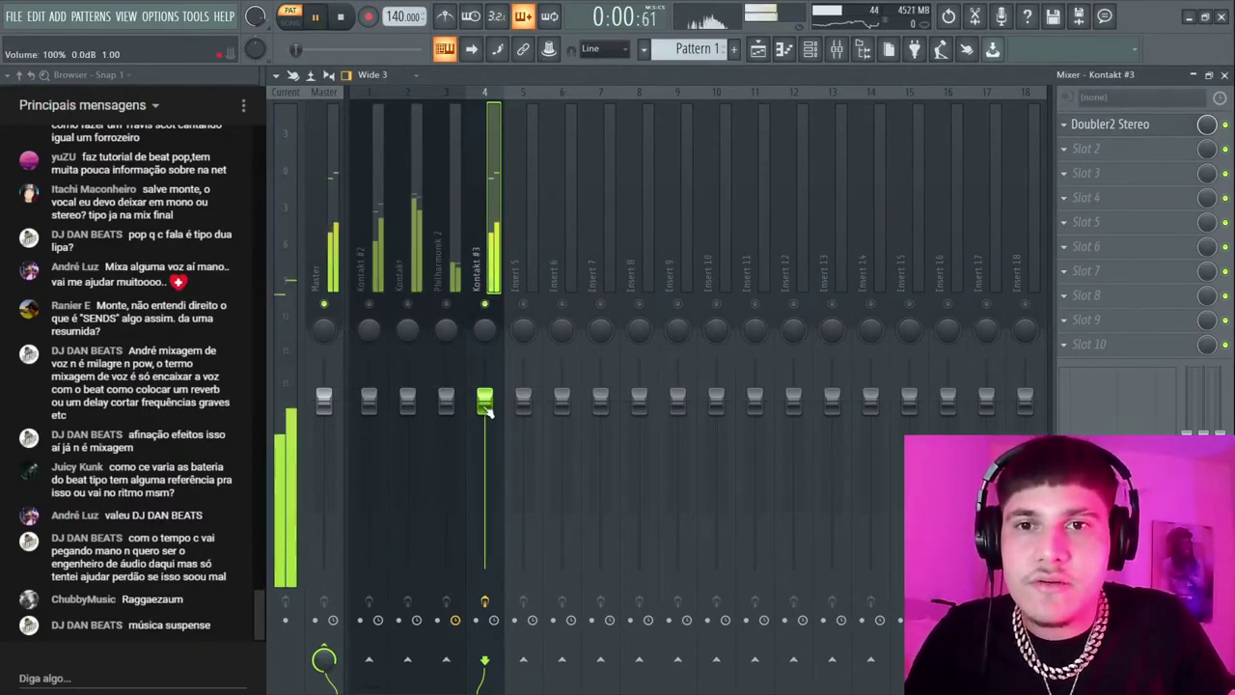
drag(484, 398, 488, 436)
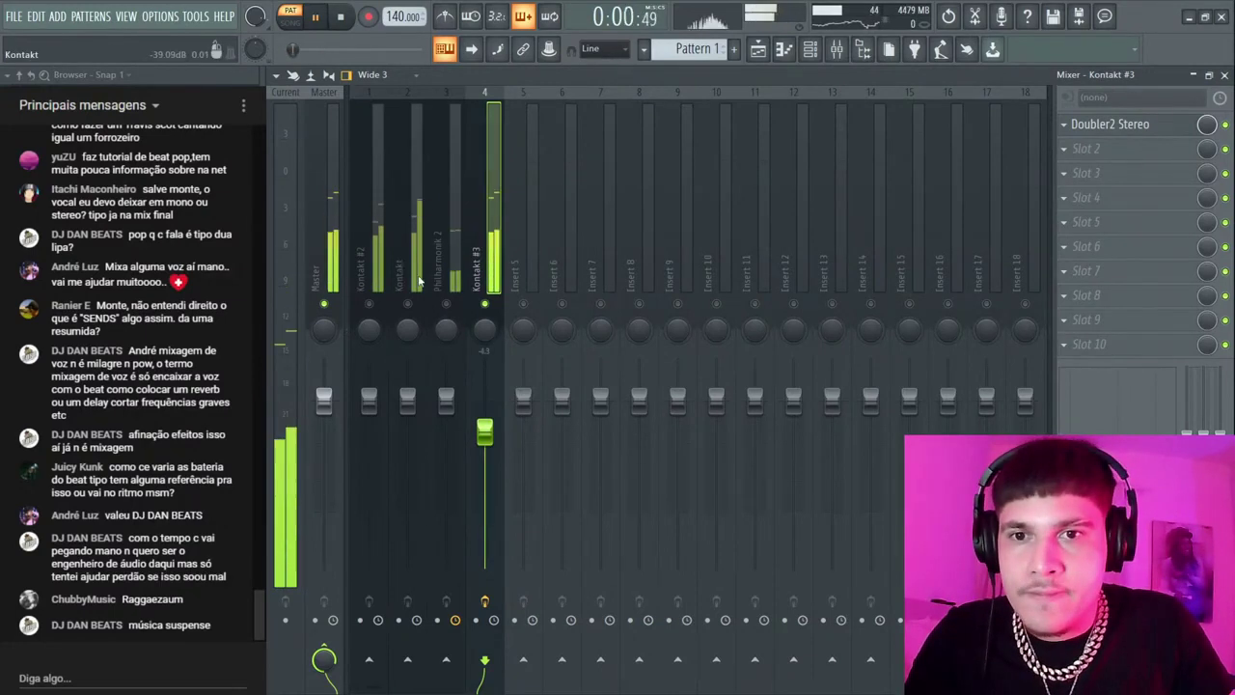
- Unmute the Philharmonik 2 mixer track and insert RC-20 Retro Color in its first effect slot
click(446, 304)
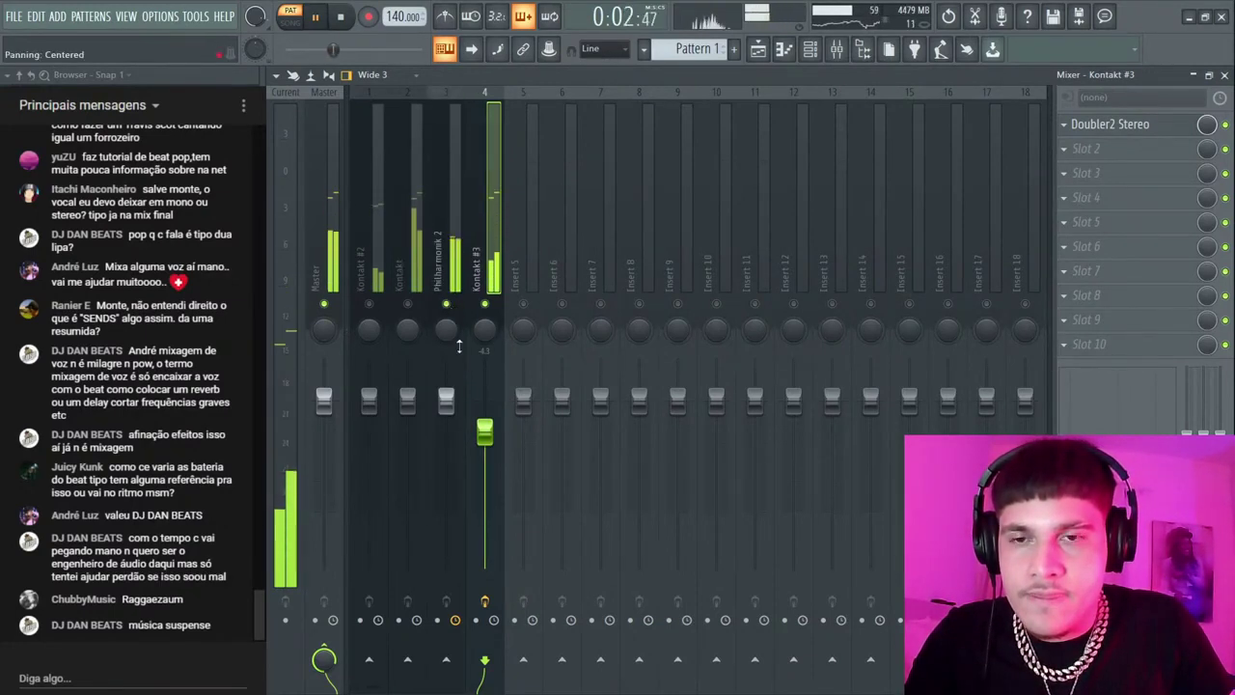
click(454, 256)
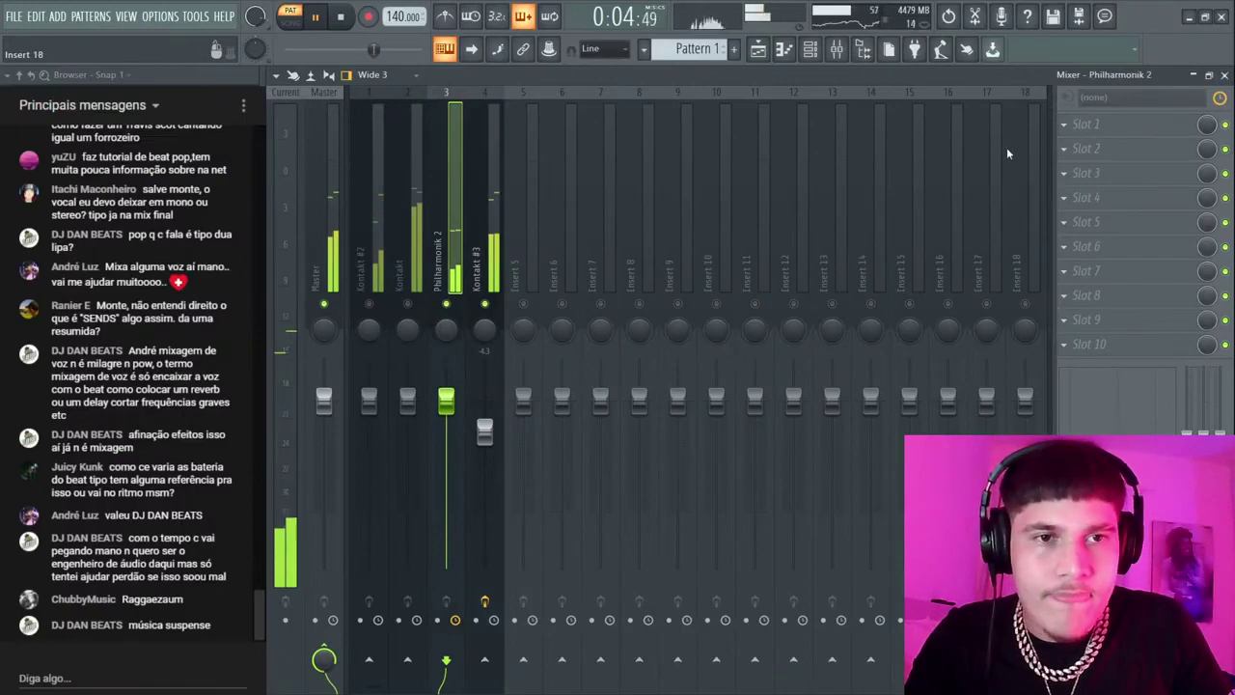
click(382, 341)
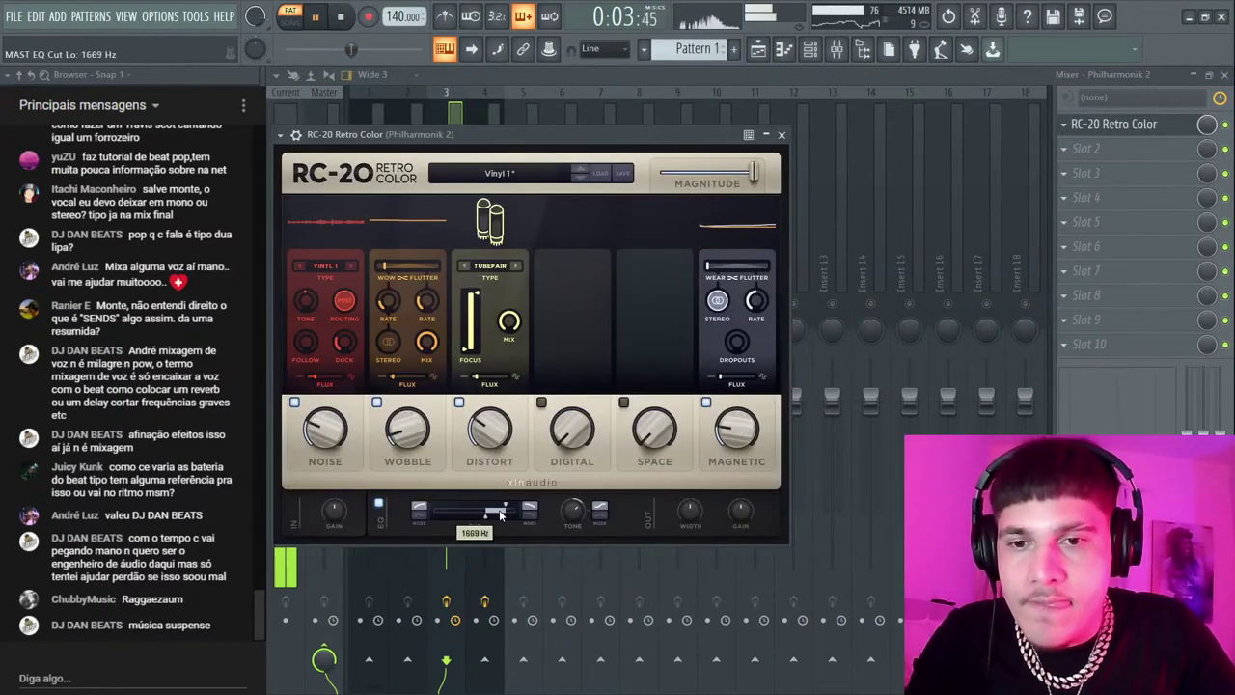
- Adjust RC-20 Retro Color's low and high EQ cuts on the Philharmonik 2 track and switch off its Noise module
drag(500, 514, 506, 516)
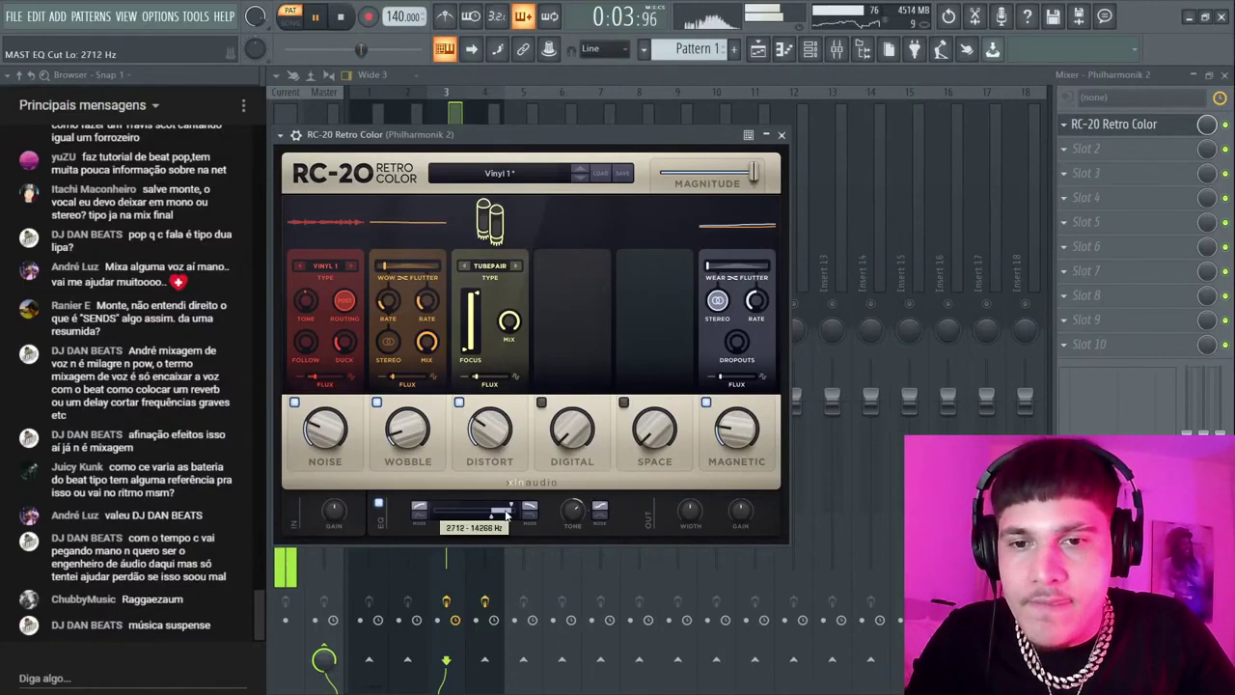
click(293, 401)
drag(494, 514, 506, 509)
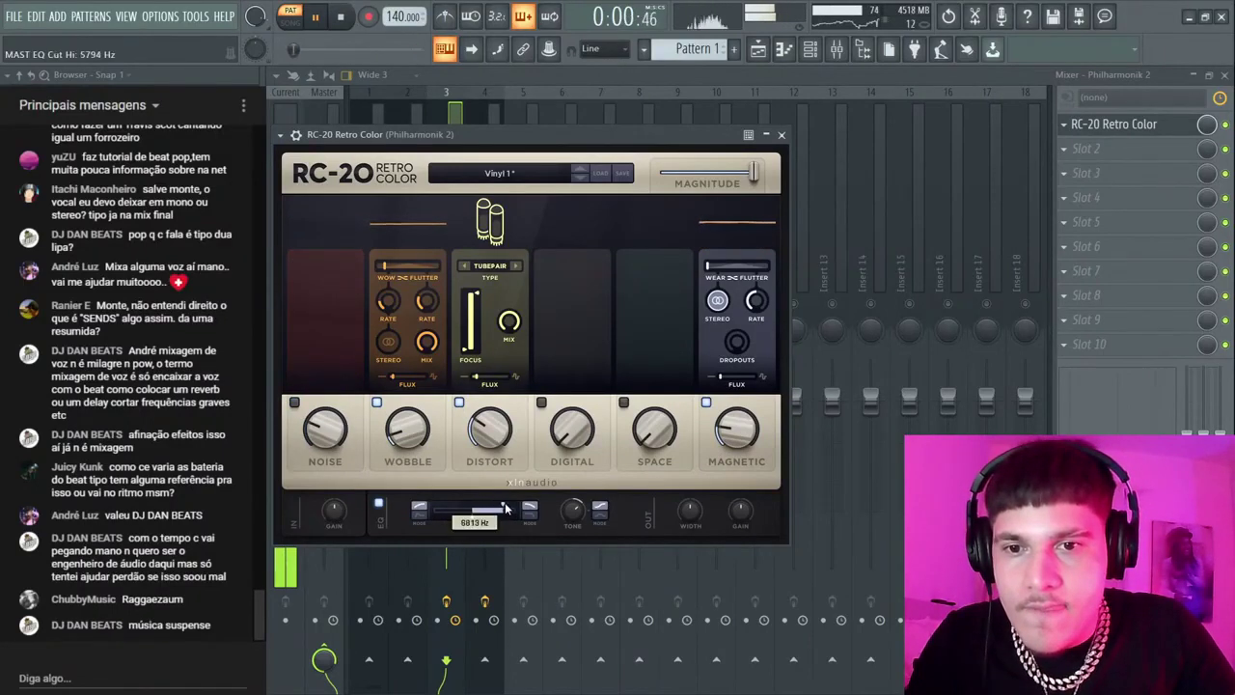
- Enable RC-20's Space module at 73% and its Digital module at 8%
click(624, 402)
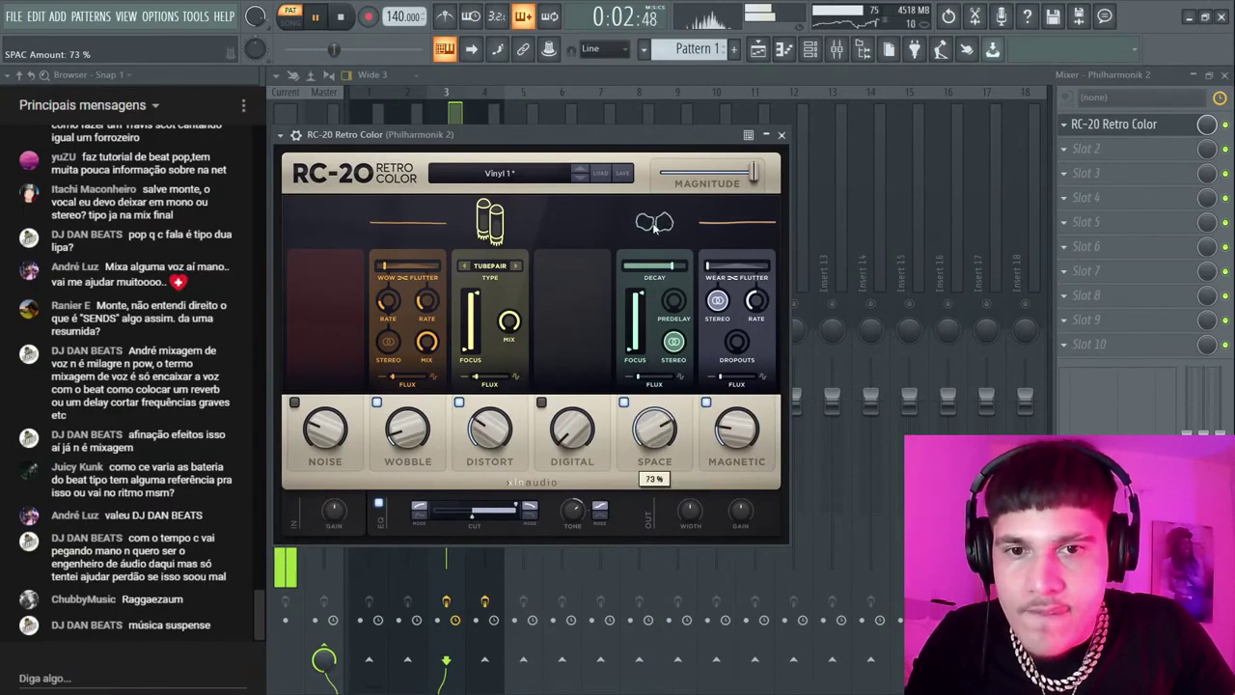
drag(579, 436, 571, 466)
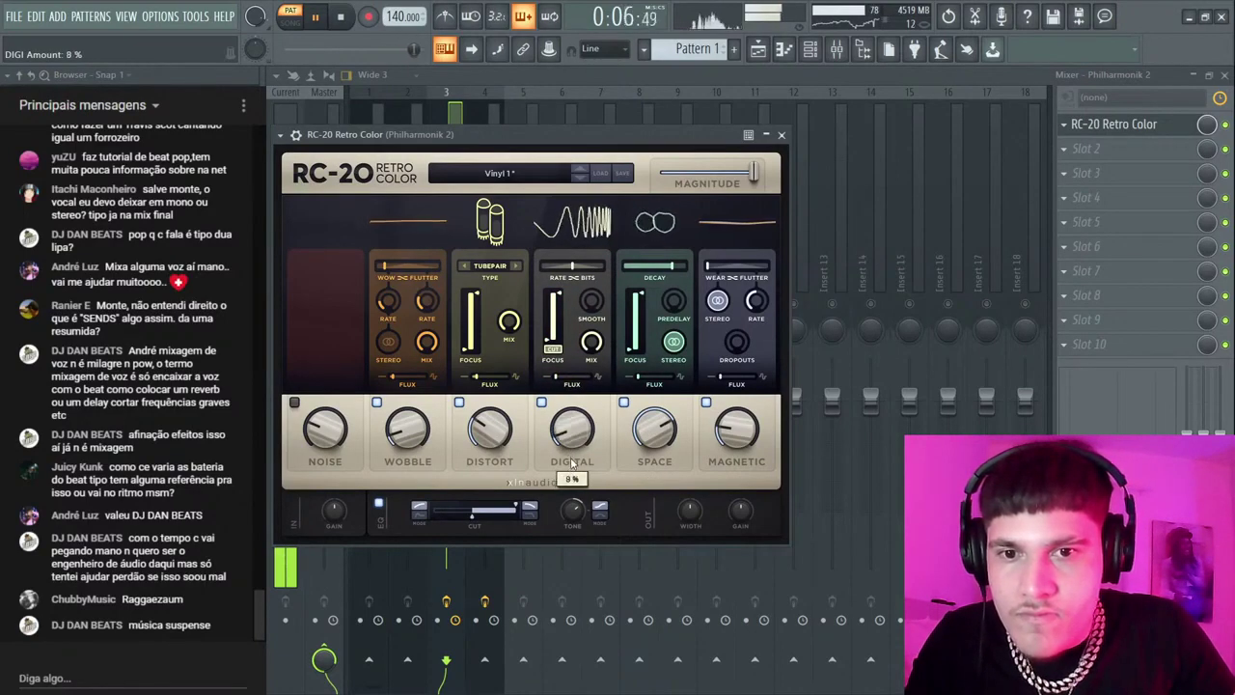
- Set RC-20's output width to about 111% and close the plugin window
drag(699, 521, 679, 422)
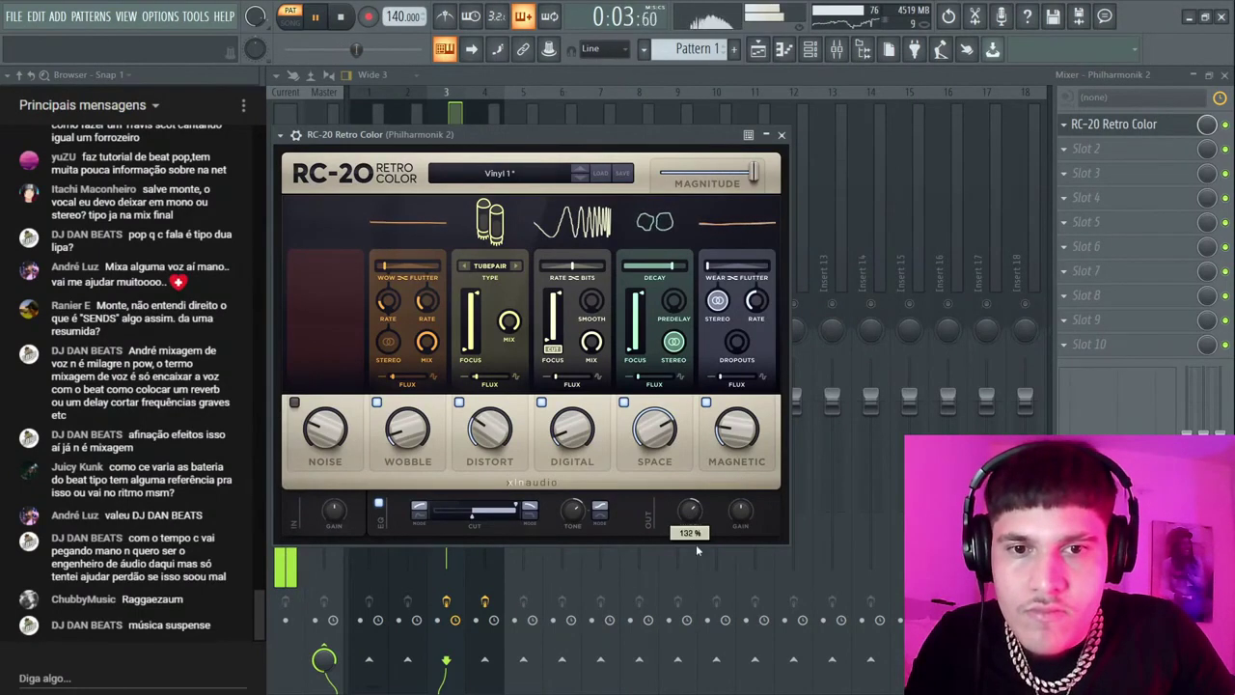
drag(695, 509, 689, 550)
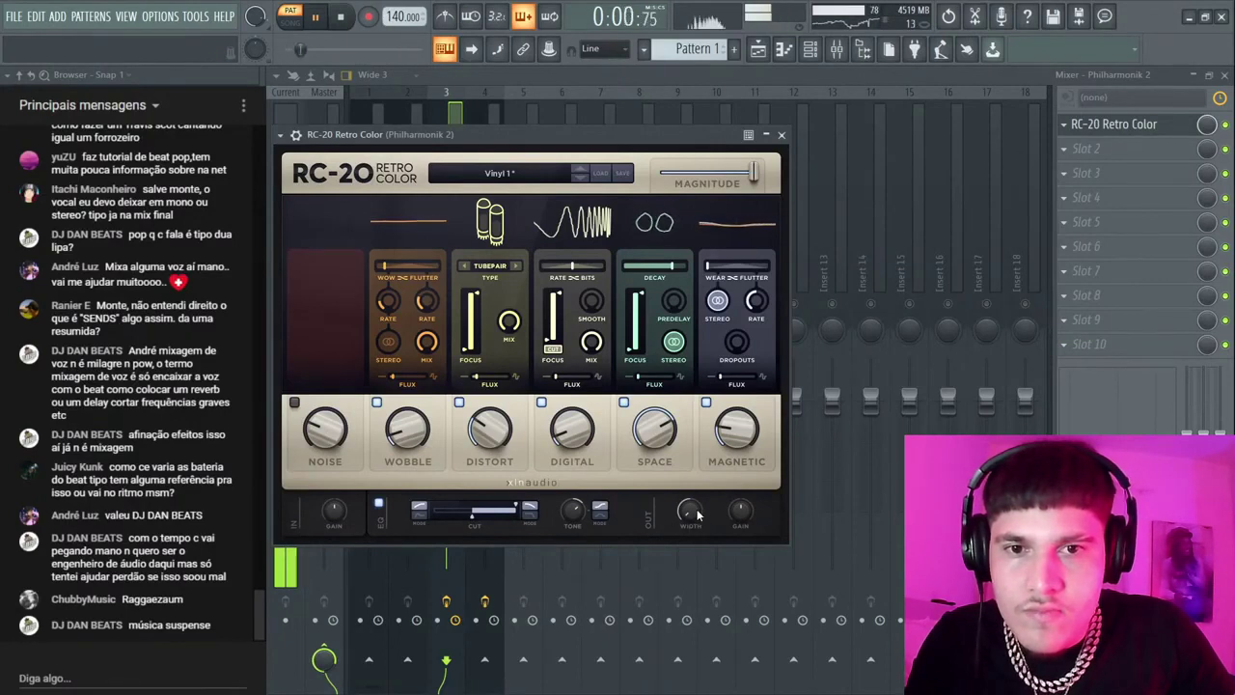
drag(699, 515, 682, 480)
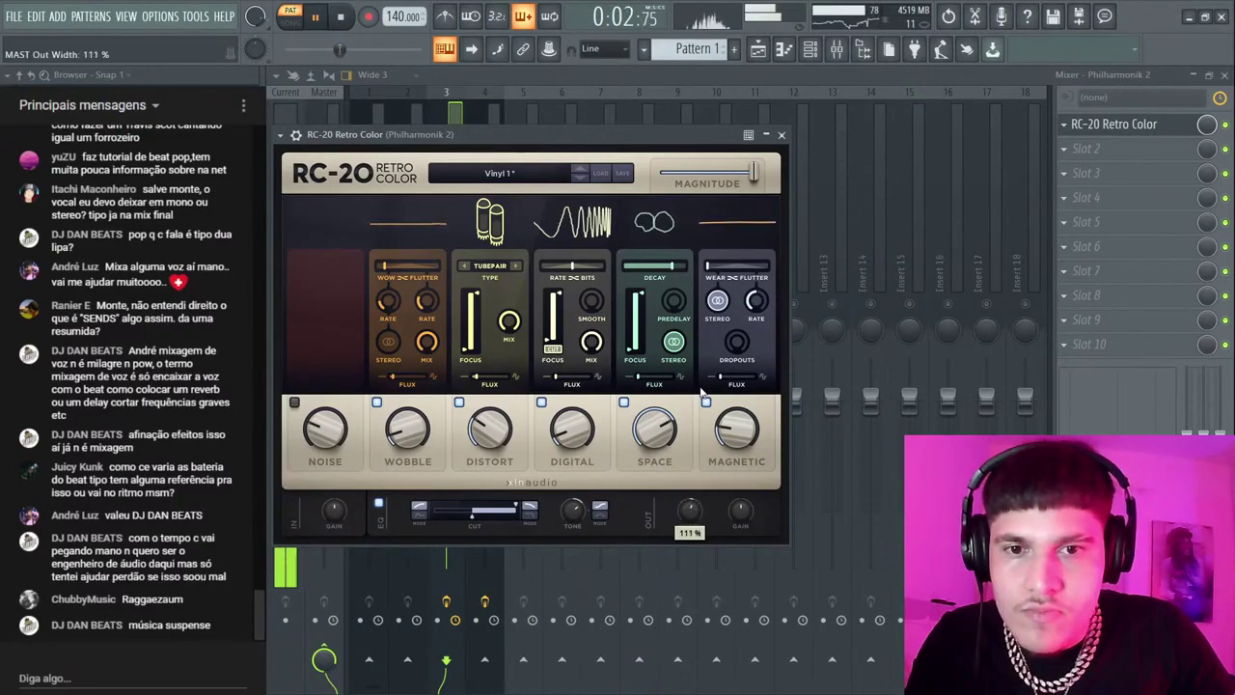
click(782, 135)
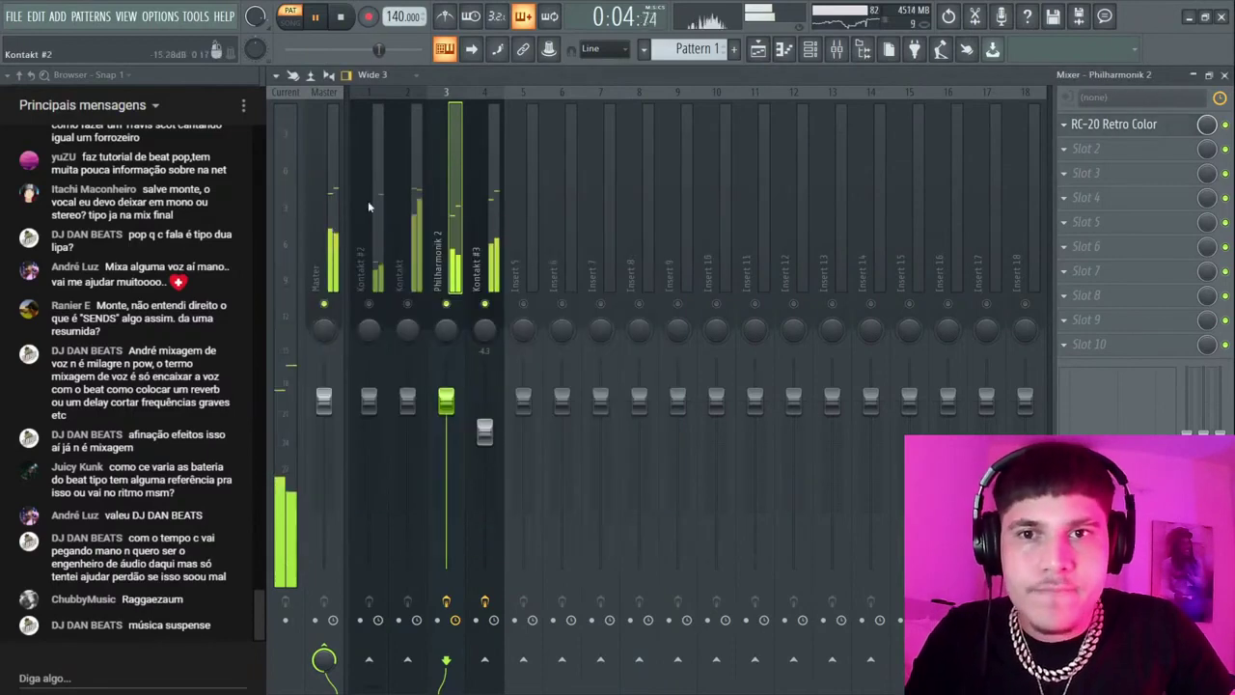
- Unmute the Kontakt track and balance levels at about -7.4 dB for Kontakt, -2.2 dB for Philharmonik 2 and 1.7 dB for Kontakt #3, then stop playback
click(411, 222)
drag(407, 399, 407, 451)
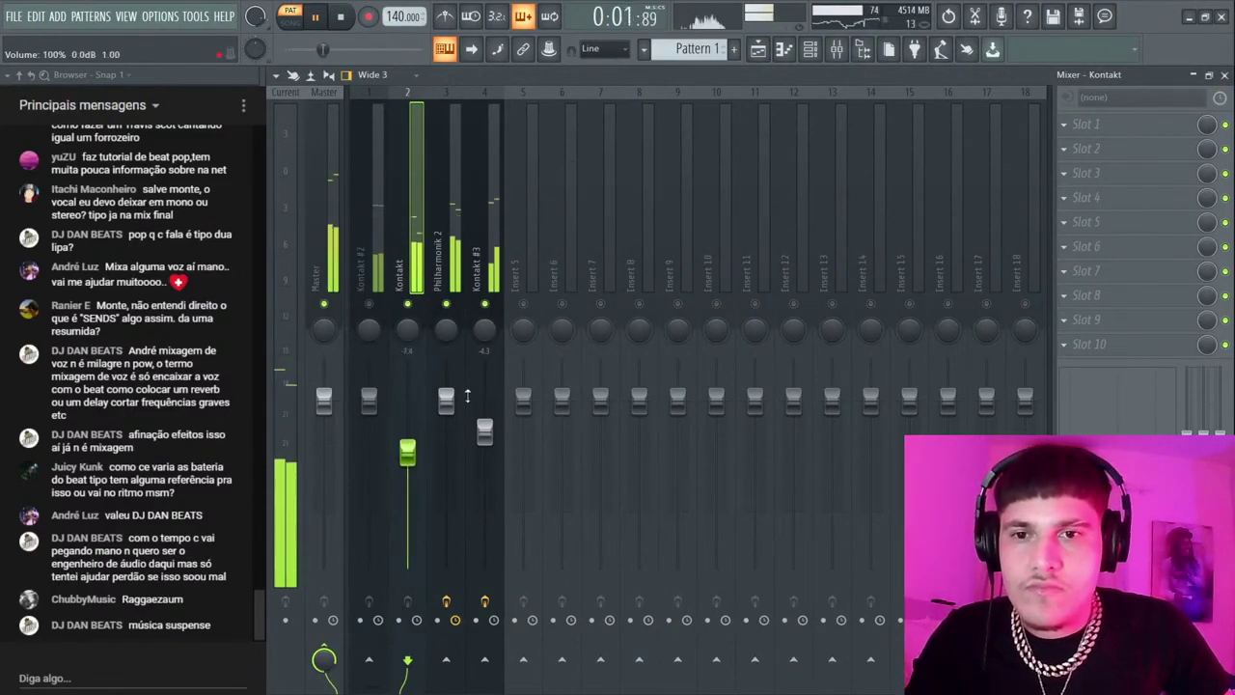
drag(484, 431, 448, 417)
key(space)
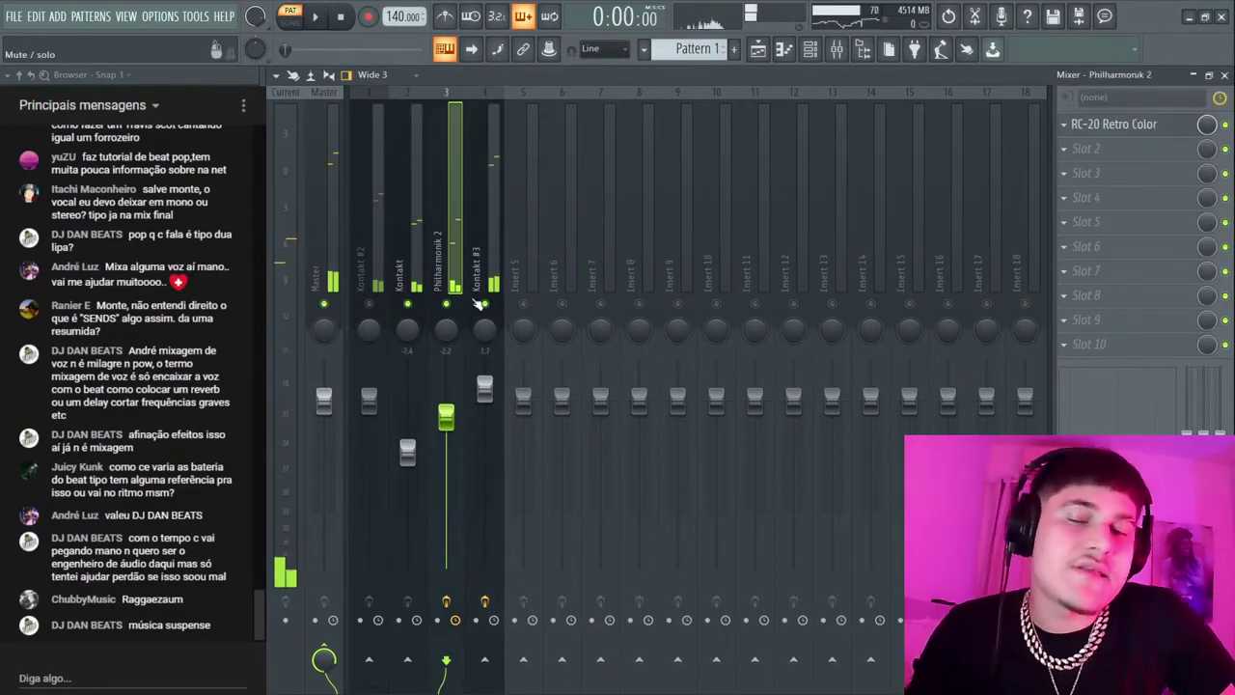
- Close the mixer and show the playlist with the channel rack over it
key(F9)
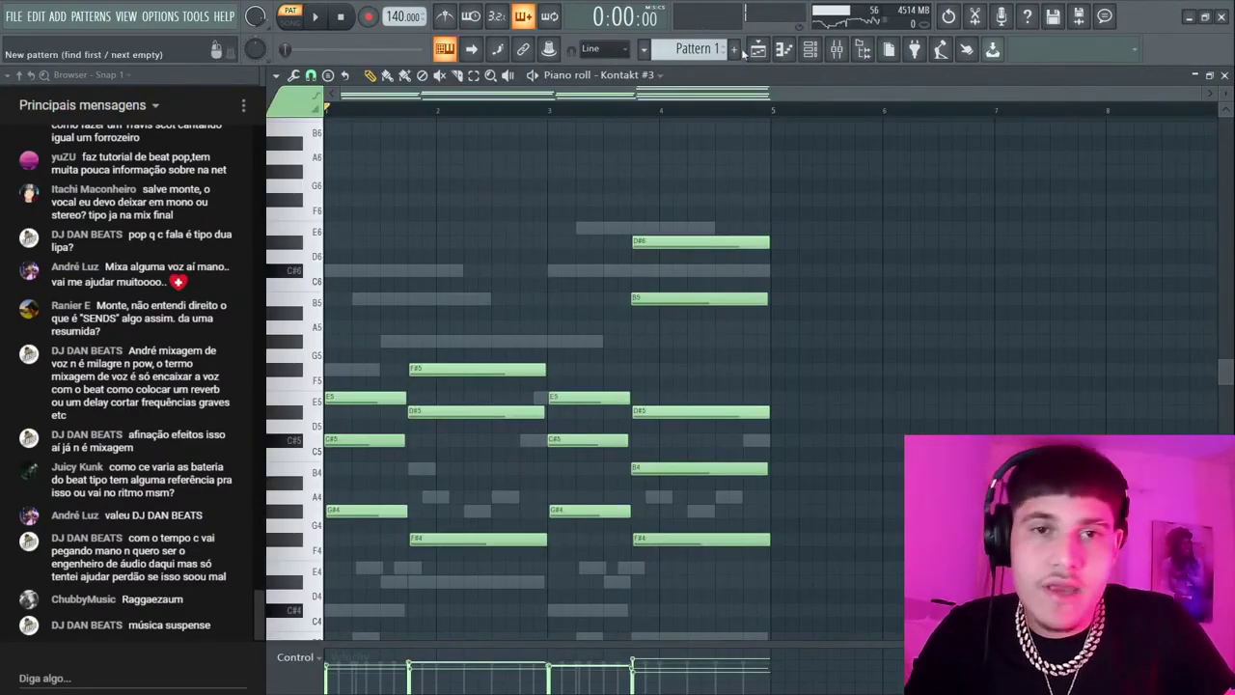
click(759, 49)
click(810, 49)
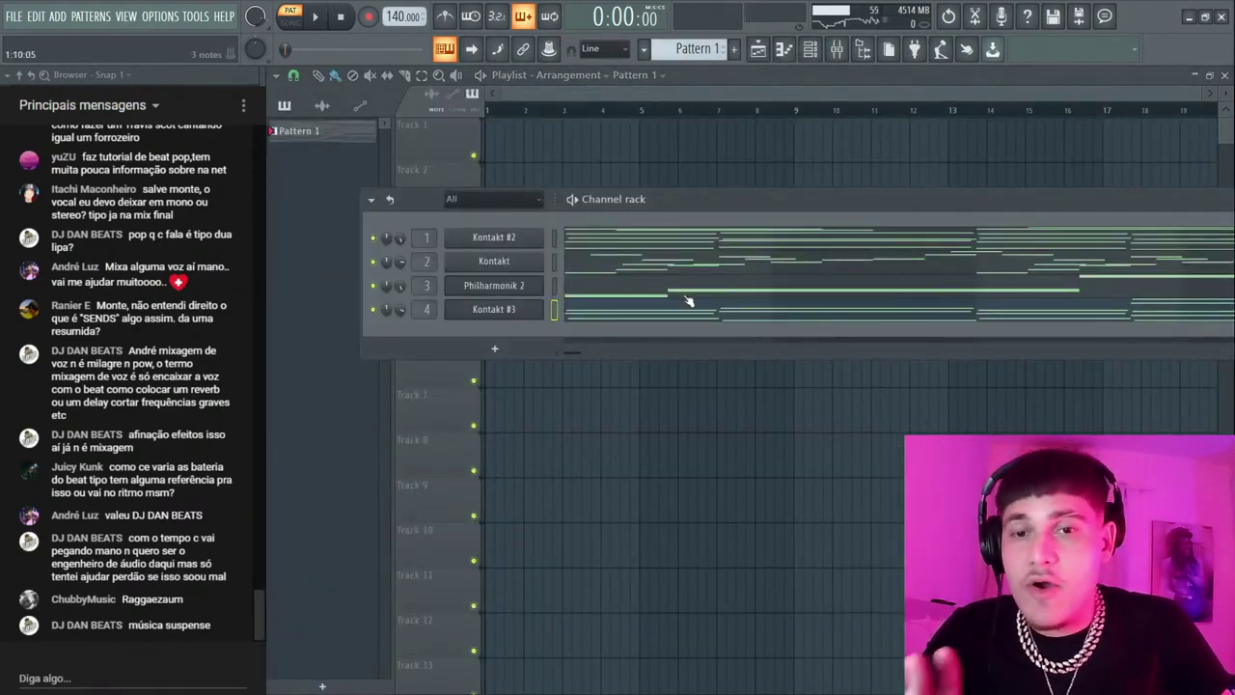